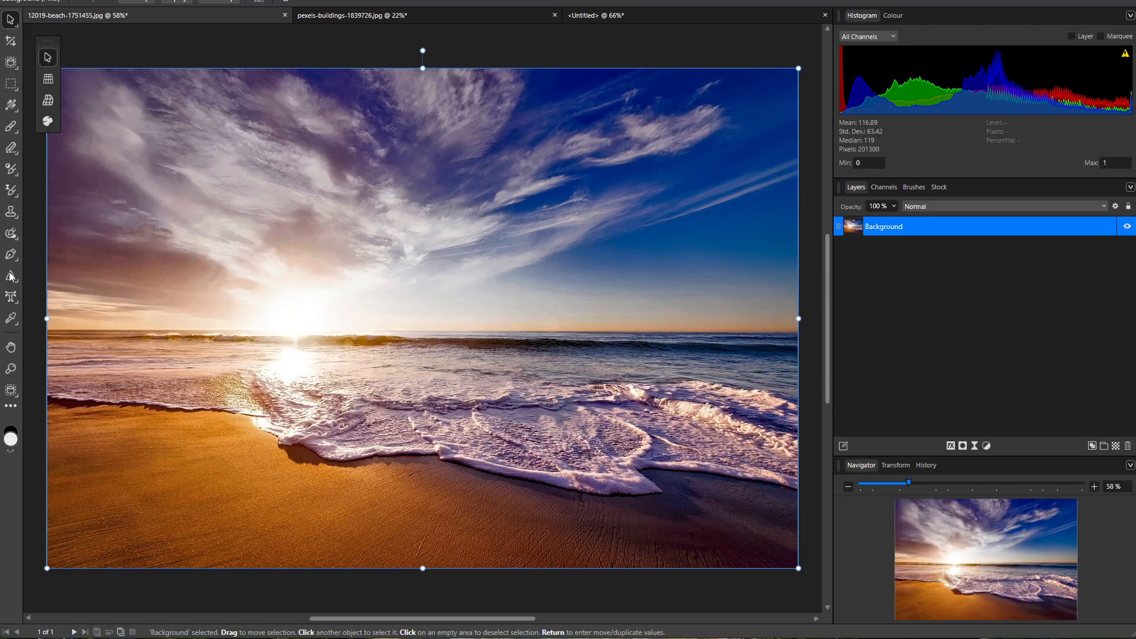
- Draw a white triangle over the lower-right area of the beach photo and duplicate its layer
key(u)
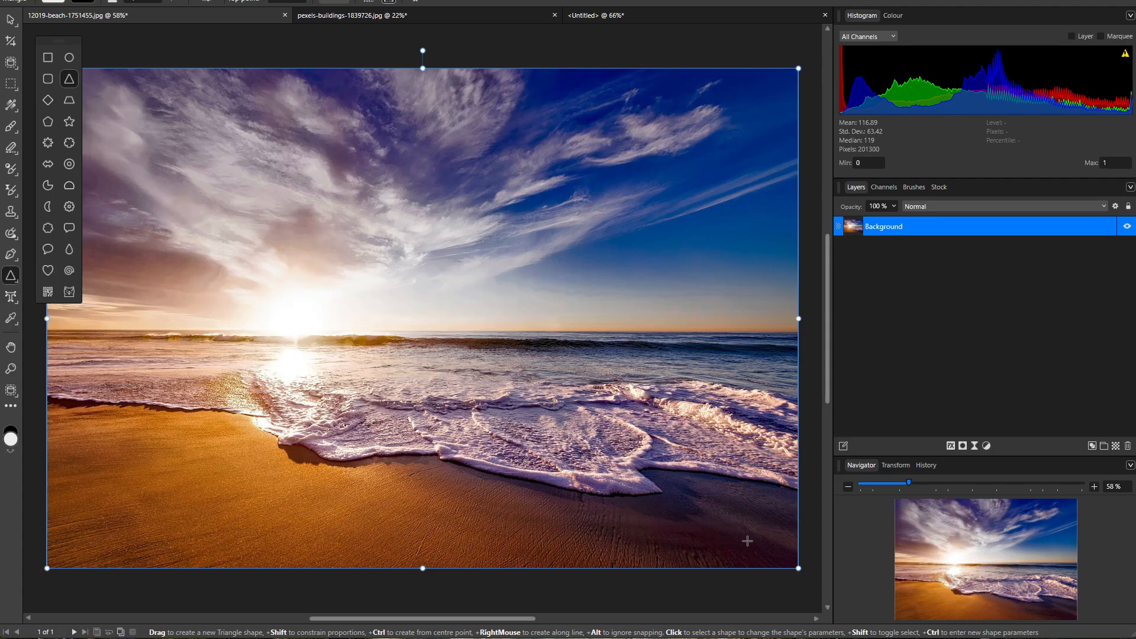
drag(747, 540, 526, 371)
key(ctrl+j)
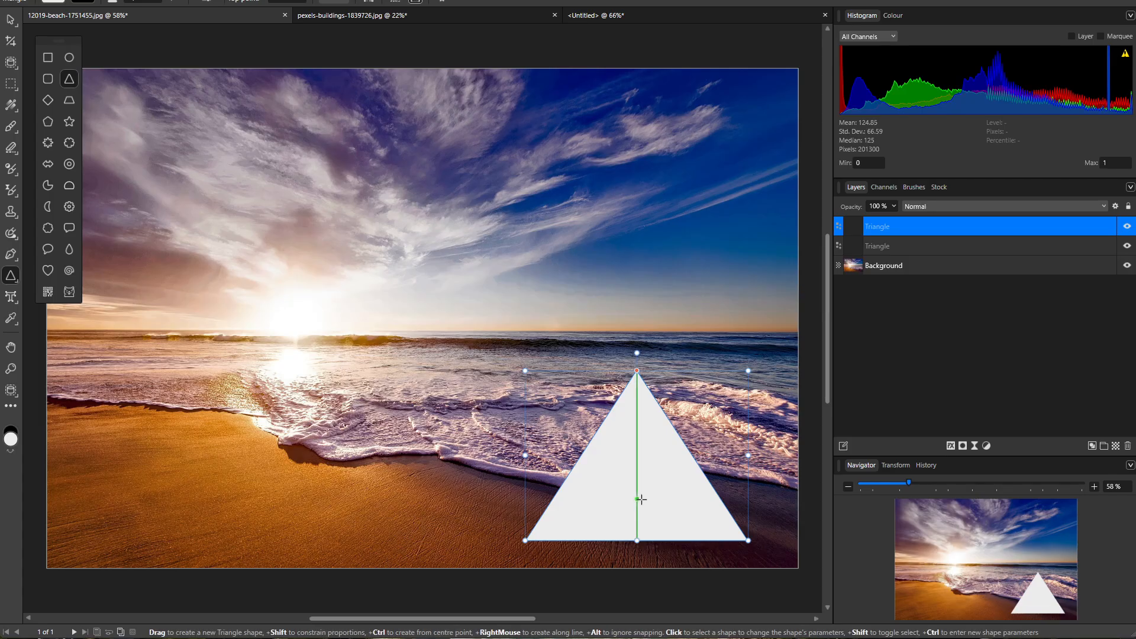
- Place the triangle copy level with the original on its left side, and add another copy centred above the pair
drag(637, 498, 648, 499)
key(ctrl+z)
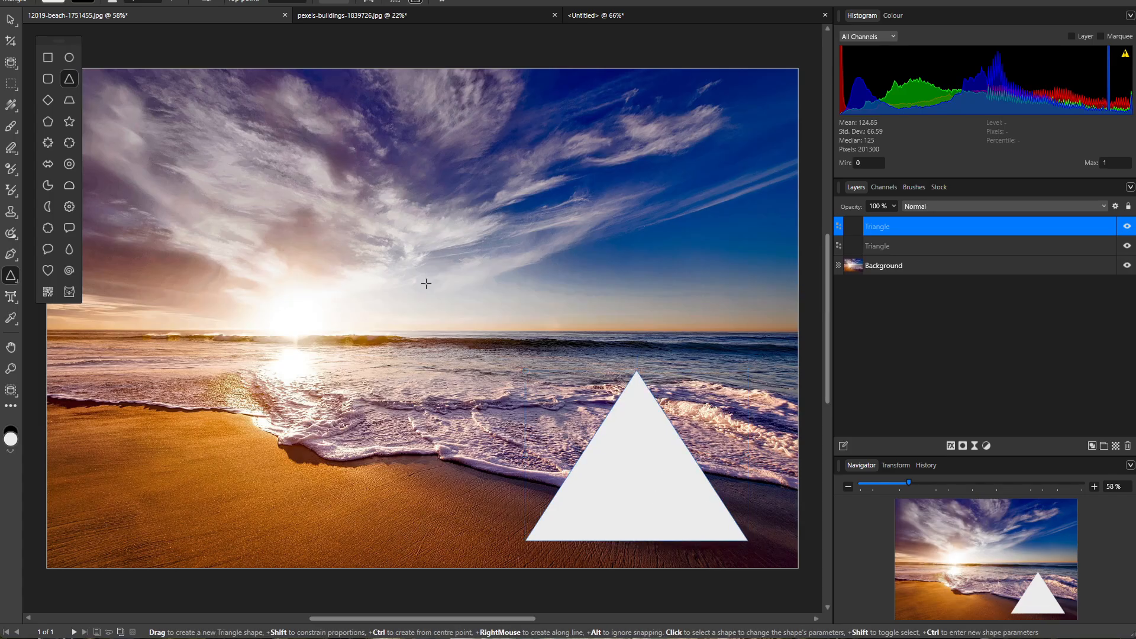
click(10, 20)
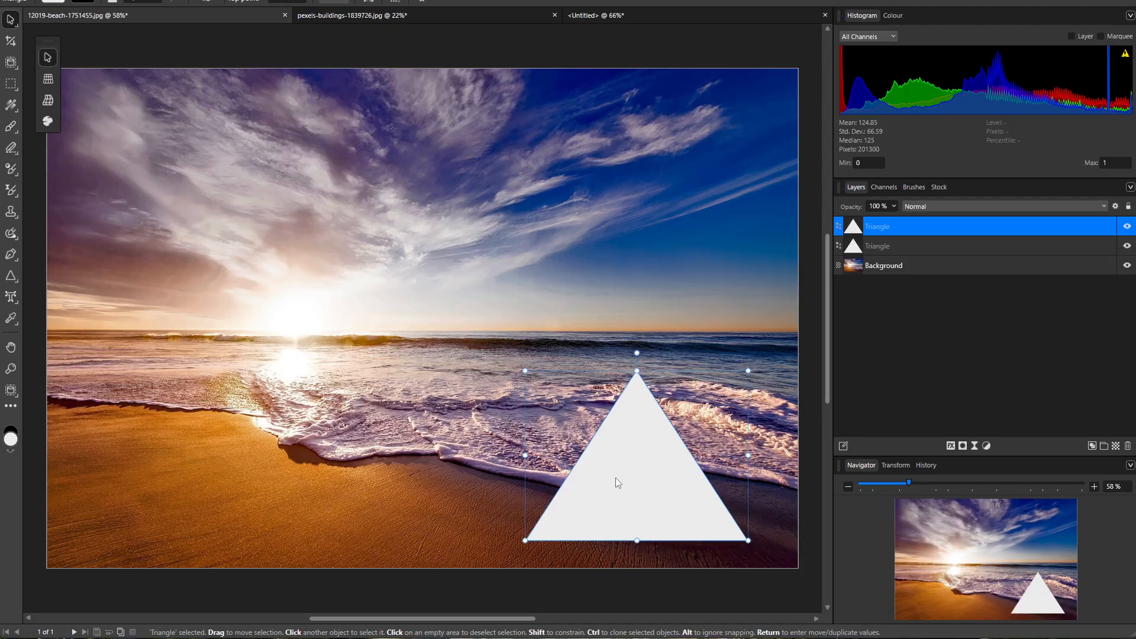
drag(615, 478, 383, 484)
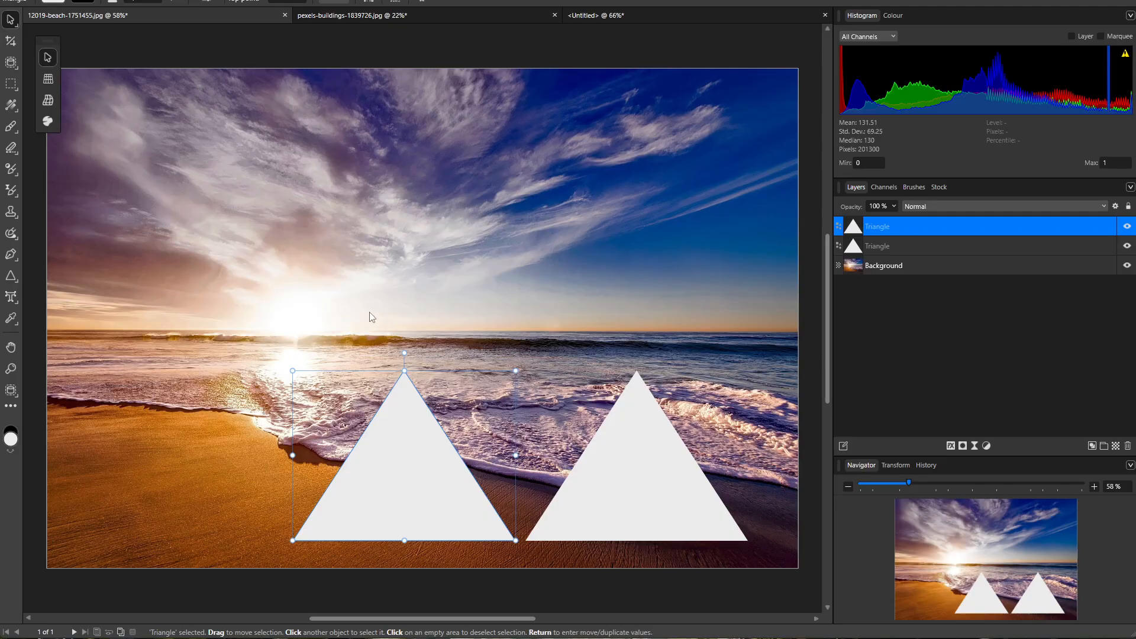
key(ctrl+j)
drag(398, 477, 515, 276)
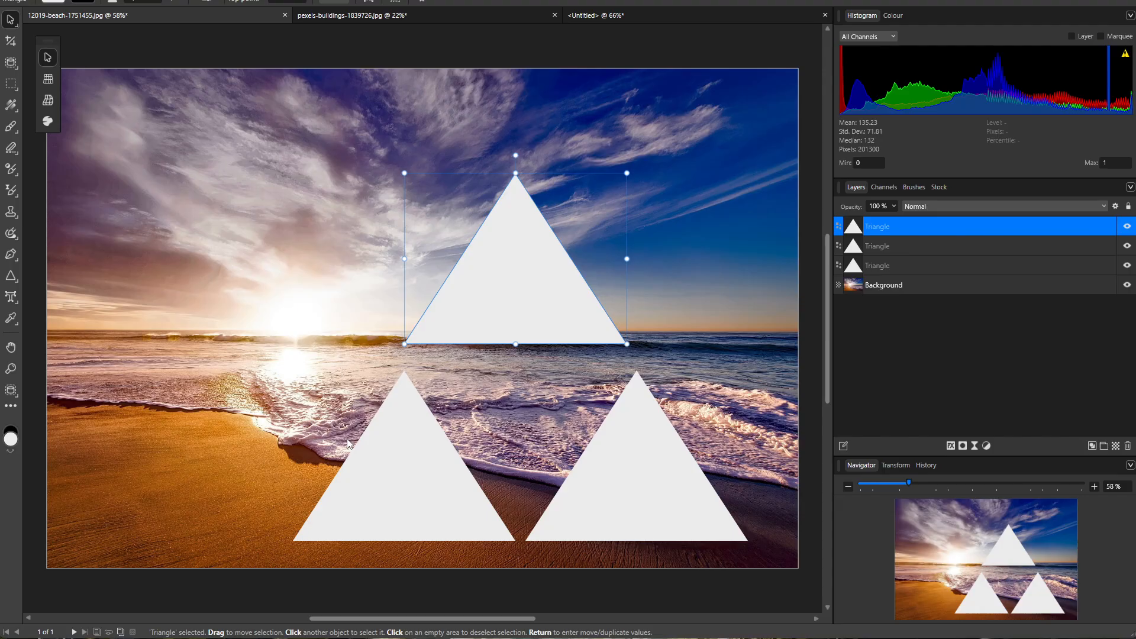
- Add an upside-down copy of the upper triangle and fit it into the space between the other three, leaving narrow gaps
key(ctrl+j)
drag(627, 83, 524, 134)
drag(504, 183, 516, 405)
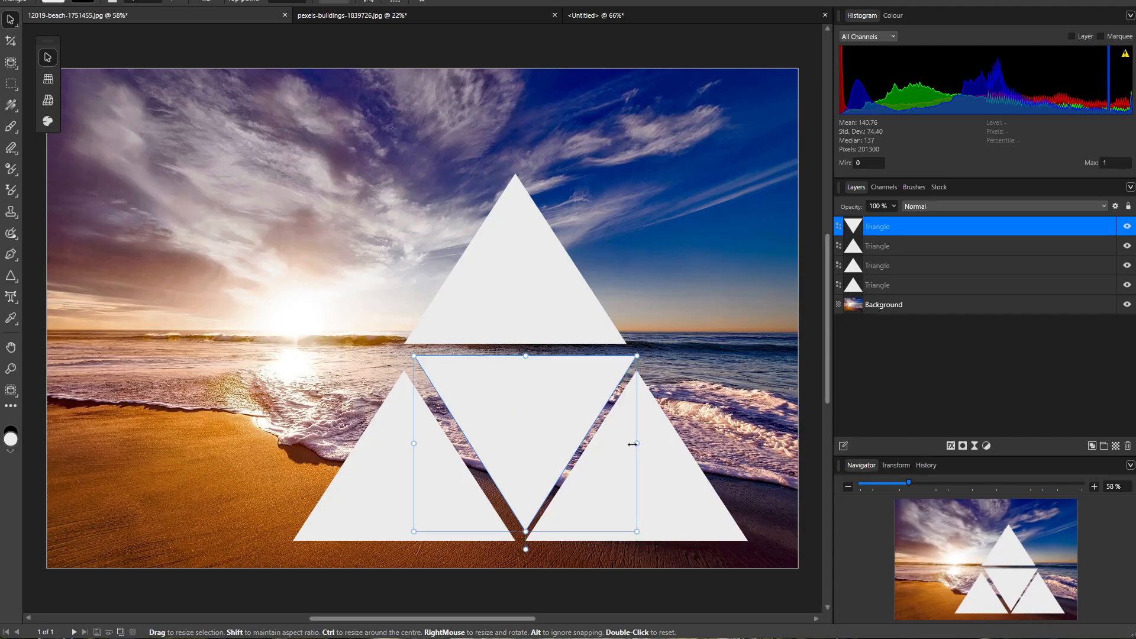
drag(636, 443, 627, 443)
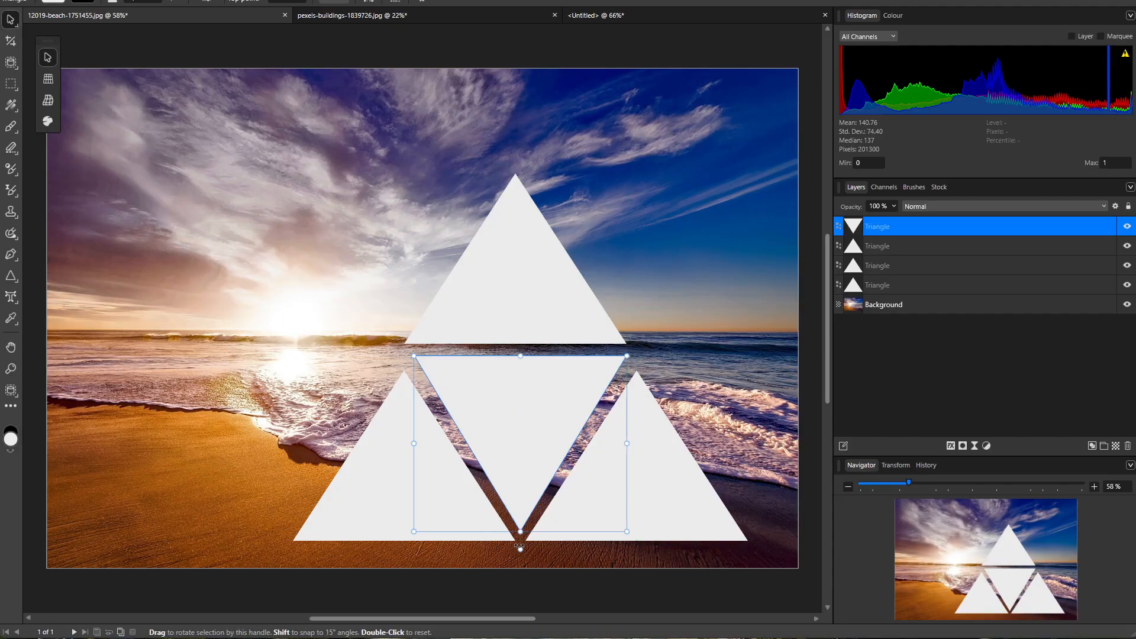
drag(520, 531, 520, 526)
- Narrow the upper triangle from its left side so its base matches the width of the inverted triangle below
click(480, 263)
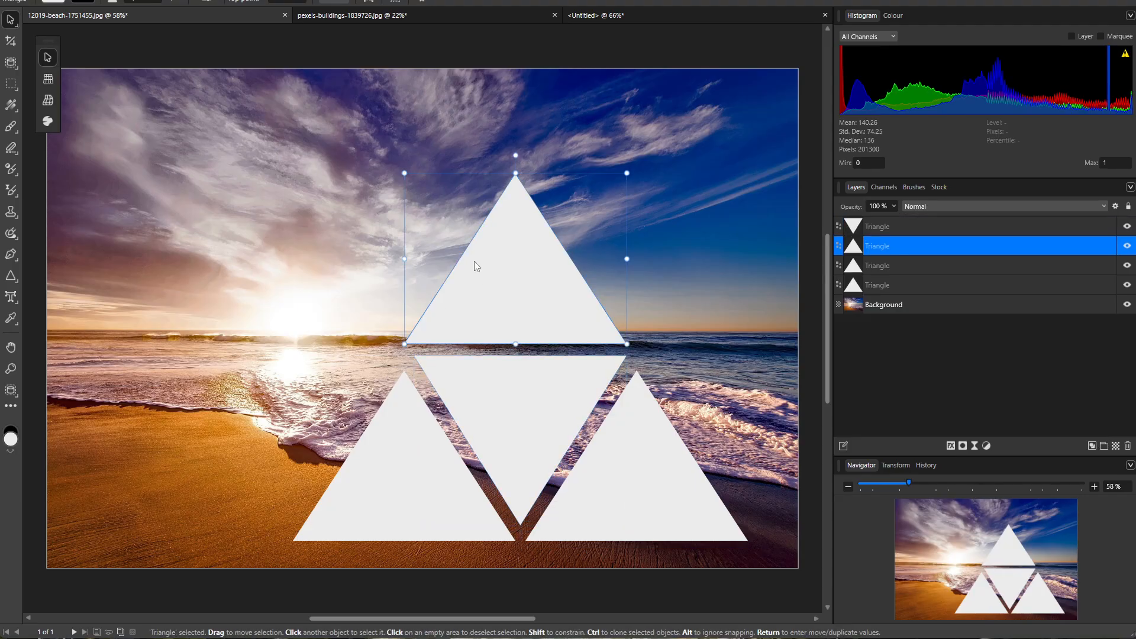
drag(406, 258, 419, 257)
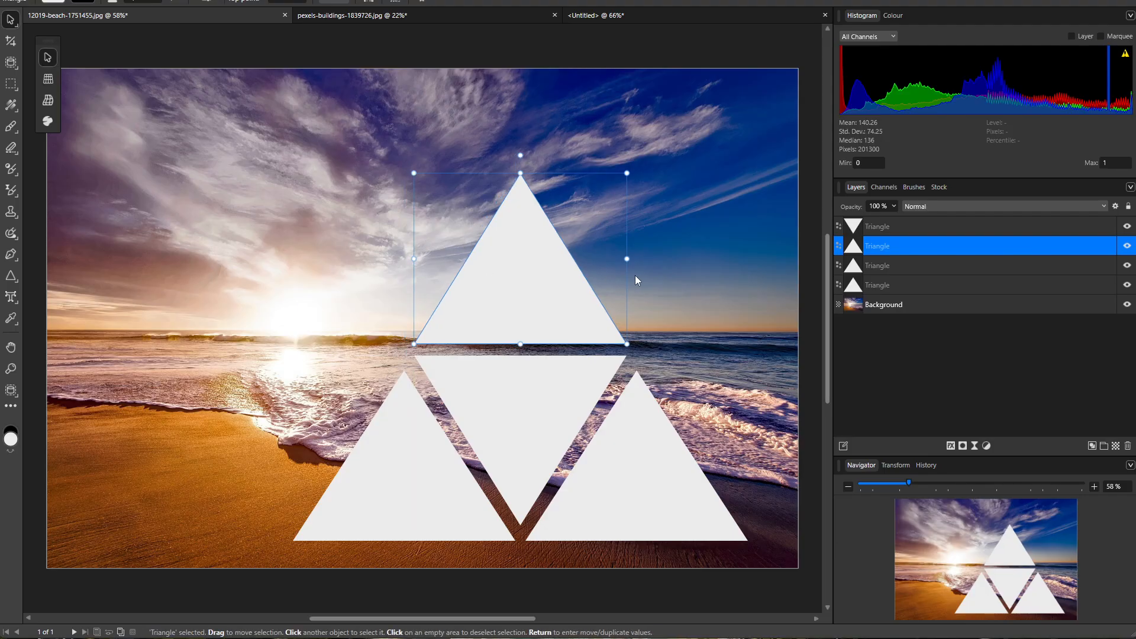
drag(627, 258, 627, 258)
click(736, 334)
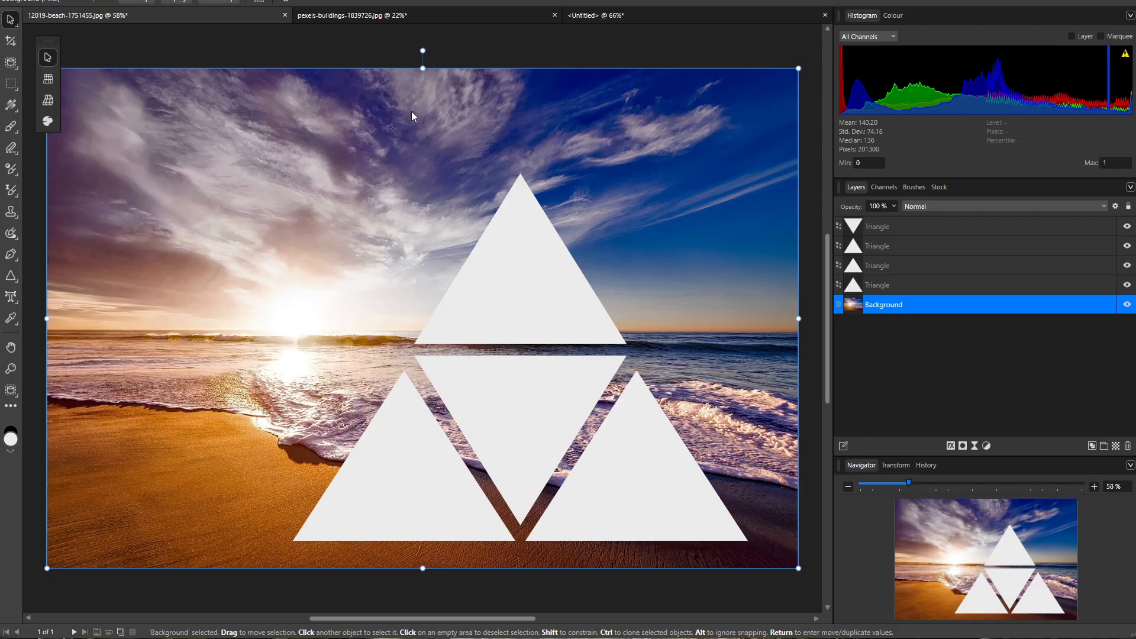
- Try Merge Visible with the four triangle layers selected, and undo the merge together with the visibility changes
click(878, 289)
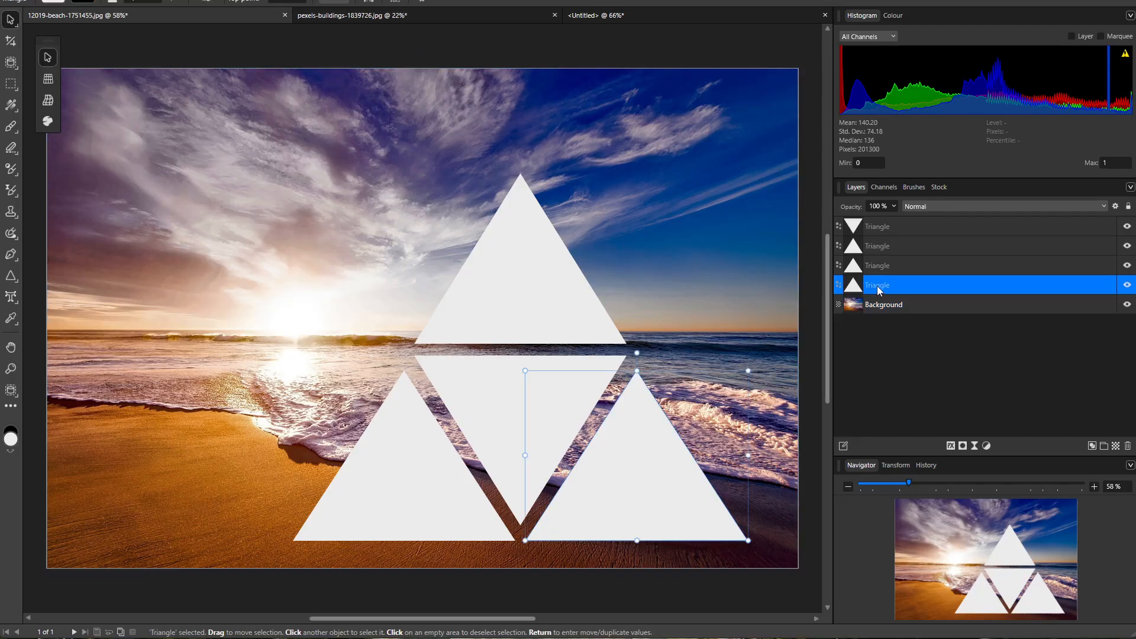
shift+click(919, 230)
right_click(914, 236)
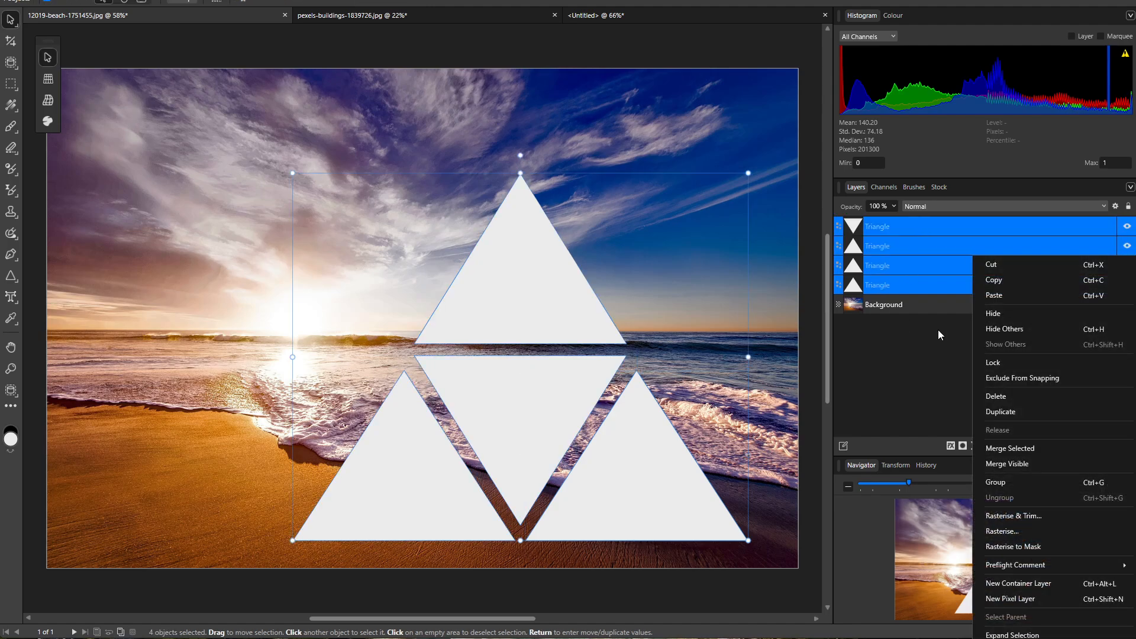
click(1013, 464)
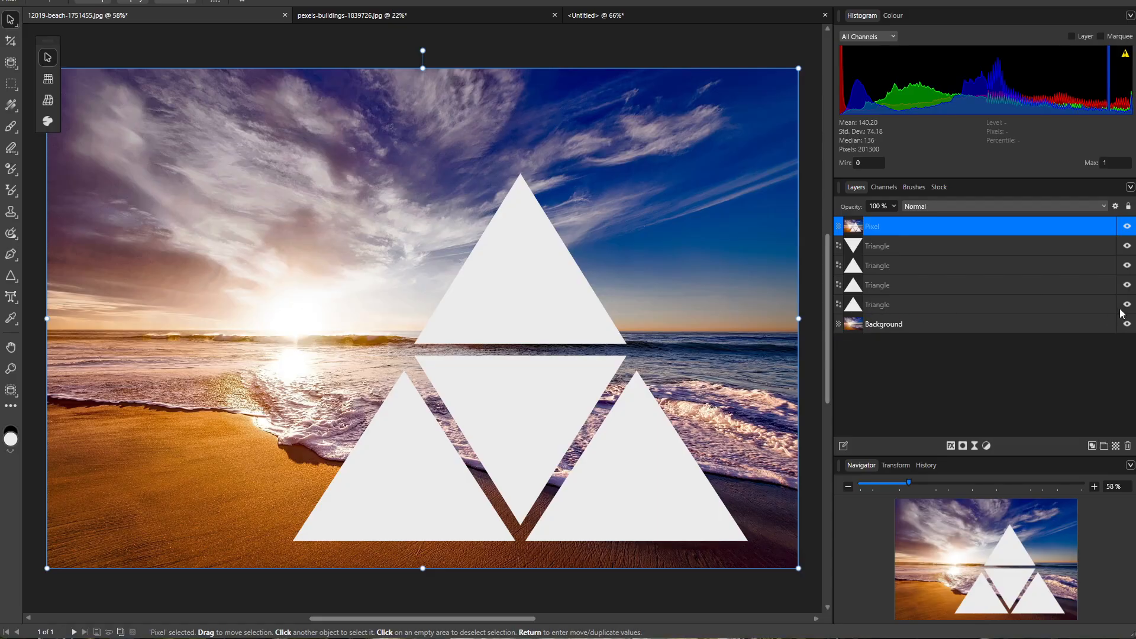
drag(1127, 304, 1127, 246)
key(ctrl+z)
key(ctrl+z)
key(ctrl+z)
key(ctrl+z)
key(ctrl+z)
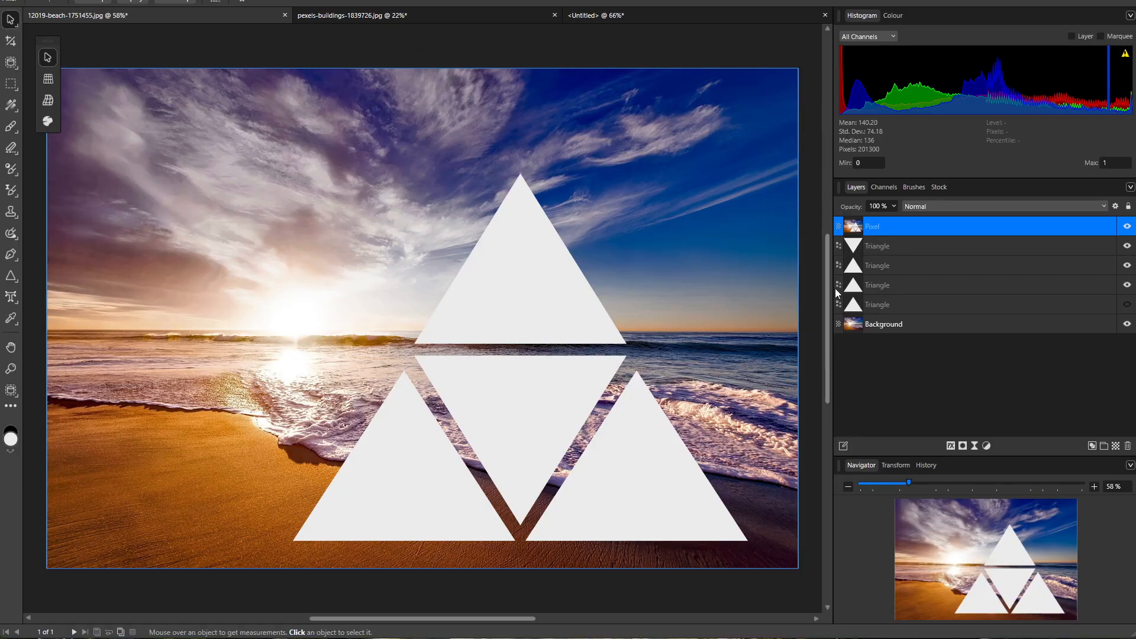
- Merge only the four selected triangle layers into a single pixel layer with Merge Selected
right_click(913, 246)
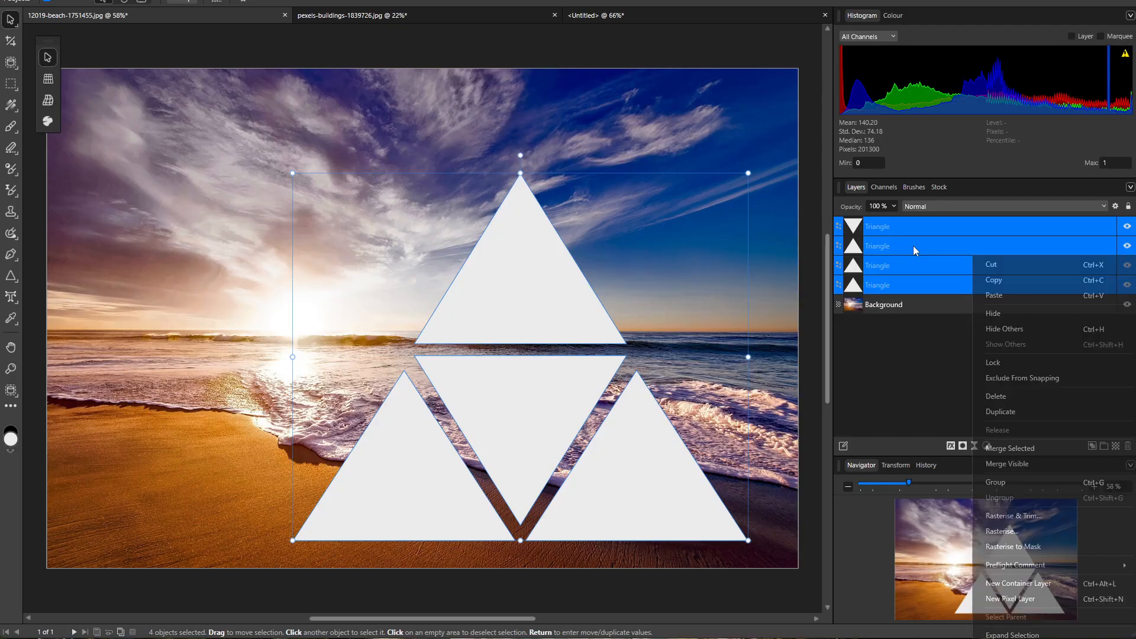
click(865, 289)
click(877, 288)
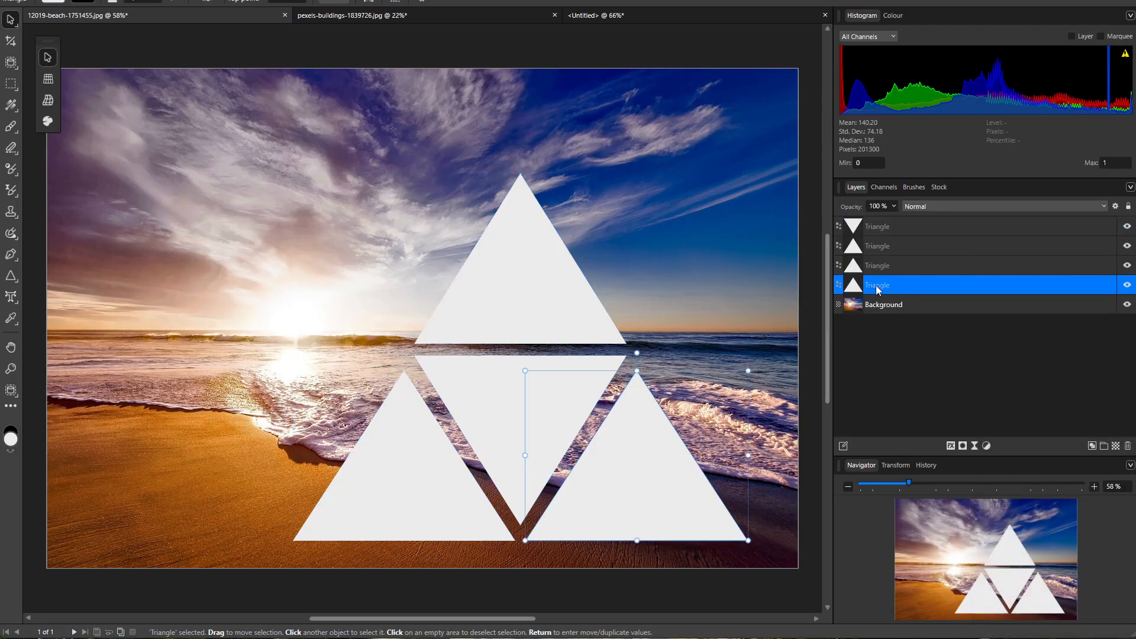
ctrl+click(880, 232)
ctrl+click(878, 249)
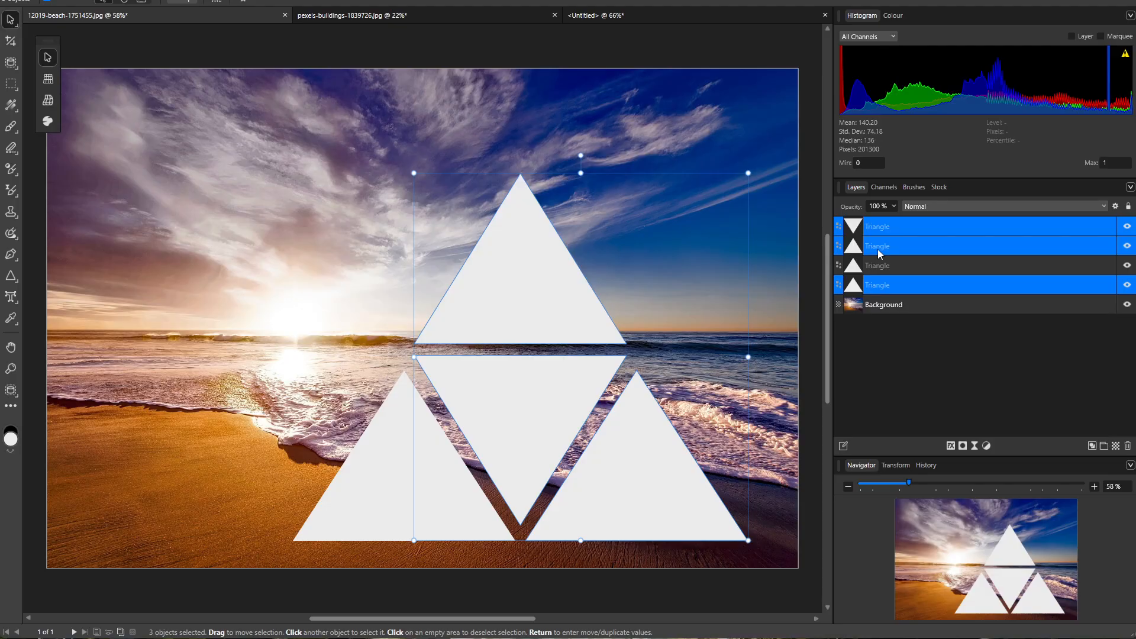
ctrl+click(878, 266)
right_click(877, 265)
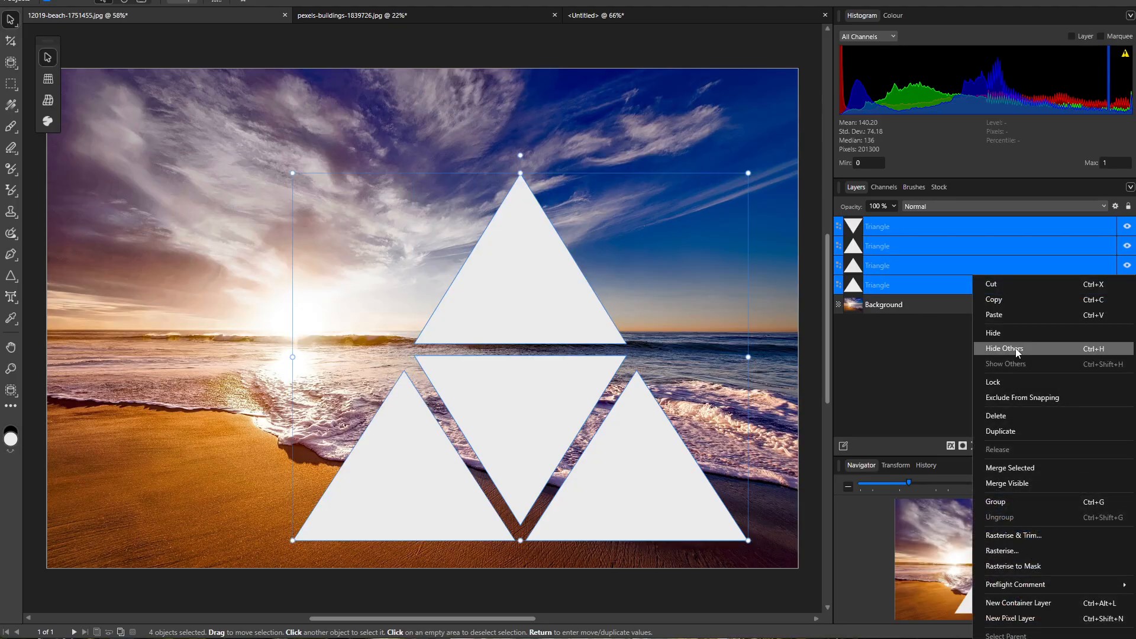
click(1070, 467)
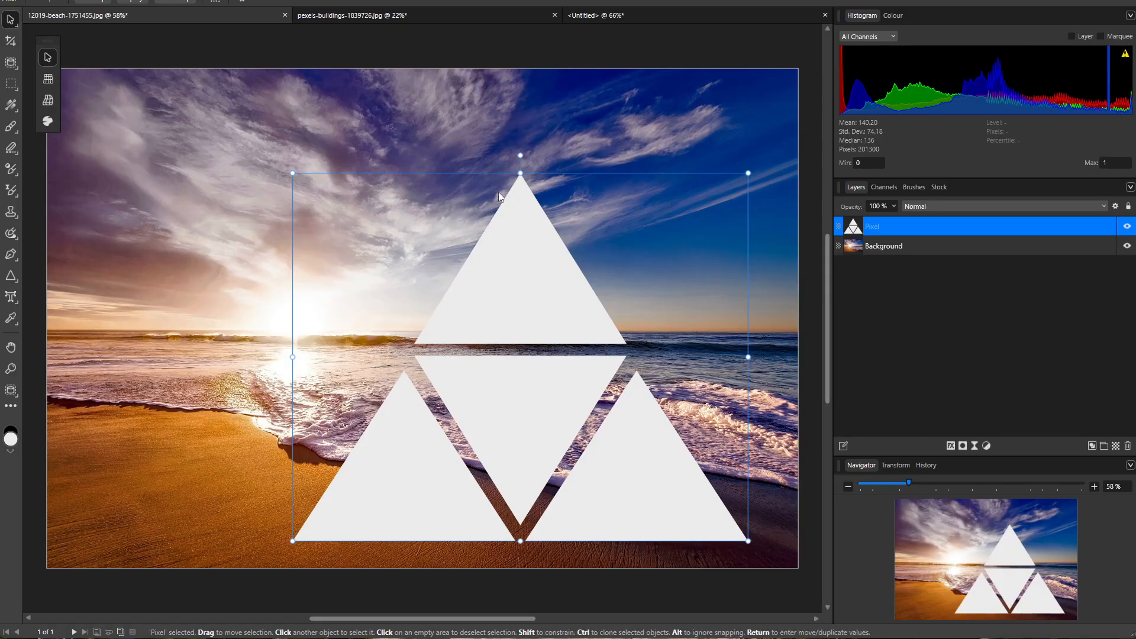
- Cut the skyline image from pexels-buildings-1839726.jpg and paste it into the beach document between the Background and the triangle layer
click(238, 122)
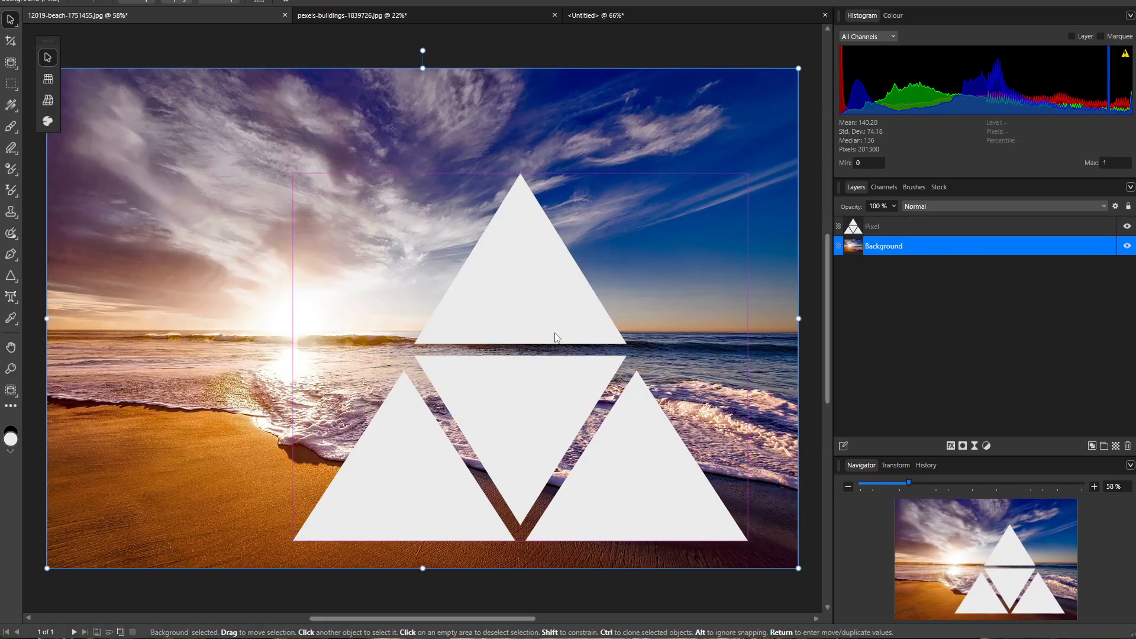
click(368, 17)
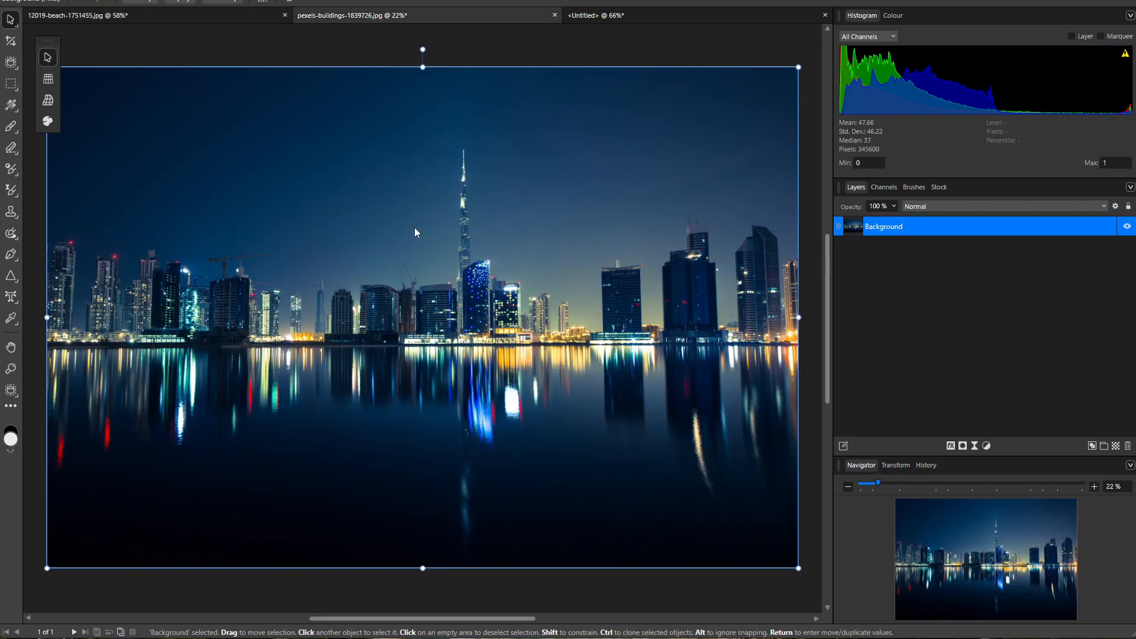
key(ctrl+x)
click(147, 19)
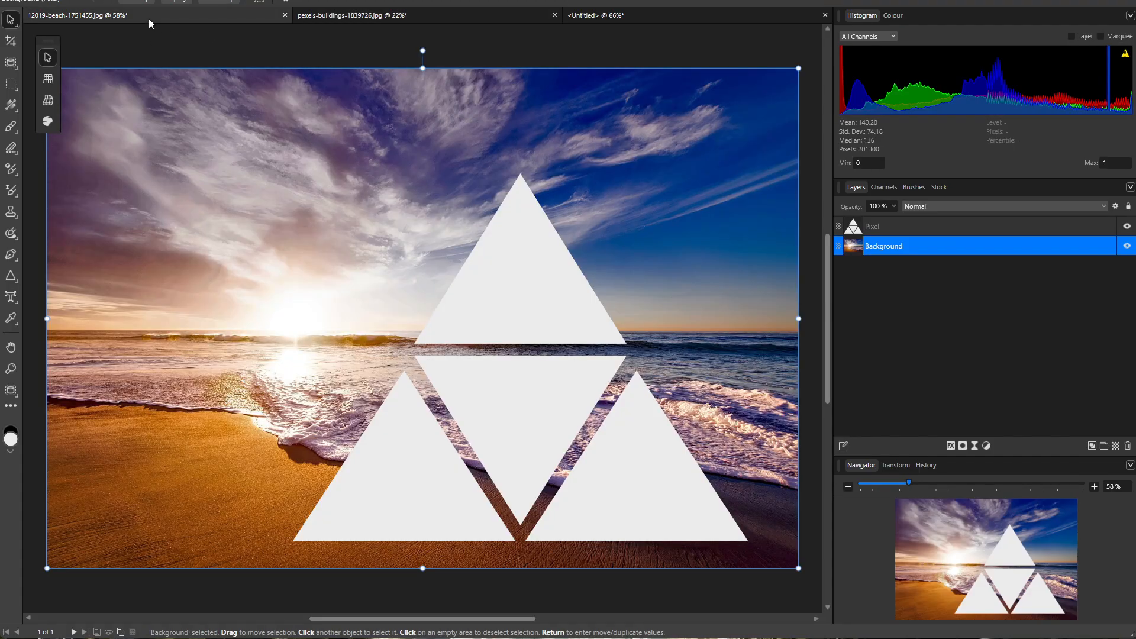
key(ctrl+v)
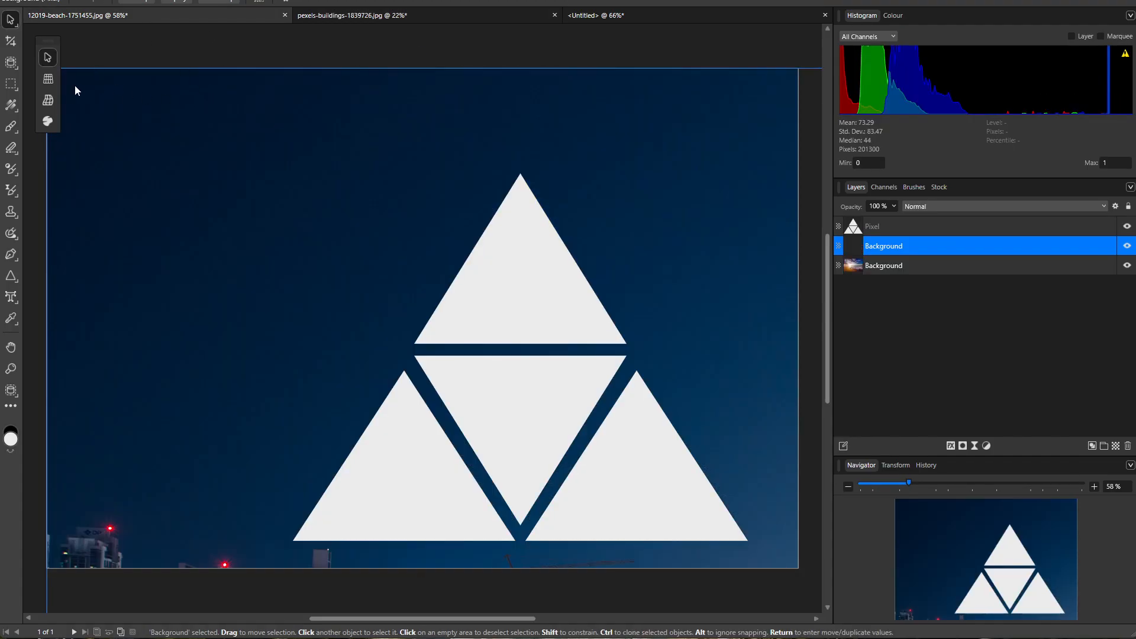
- Scale down the pasted skyline, position it behind the triangles, and clip it inside the merged triangle layer
drag(75, 89, 145, 126)
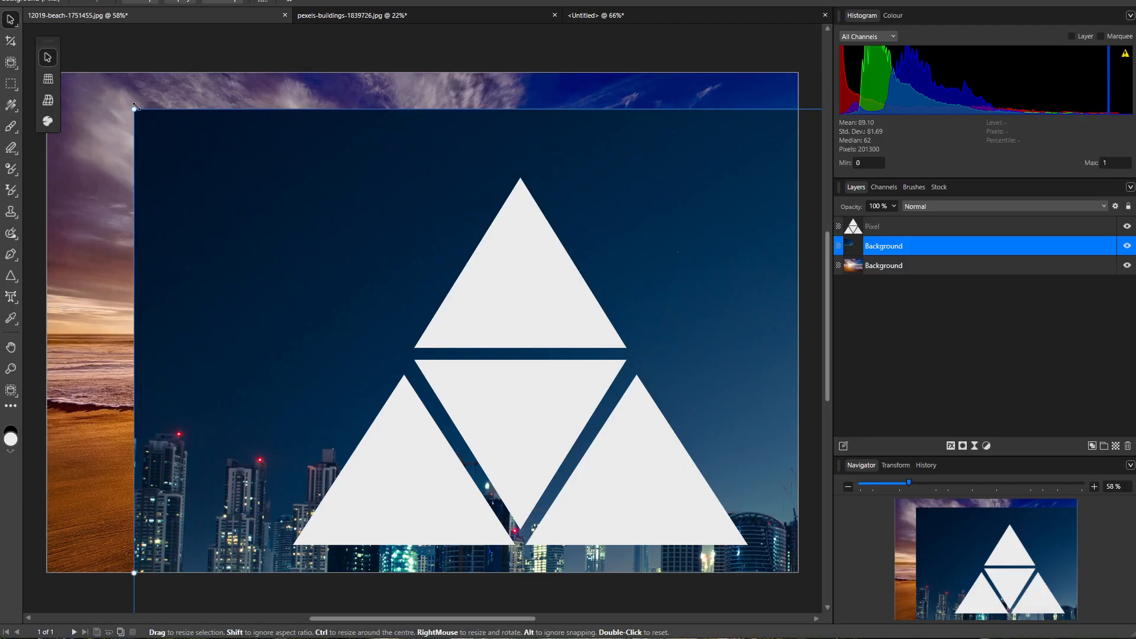
drag(134, 108, 541, 299)
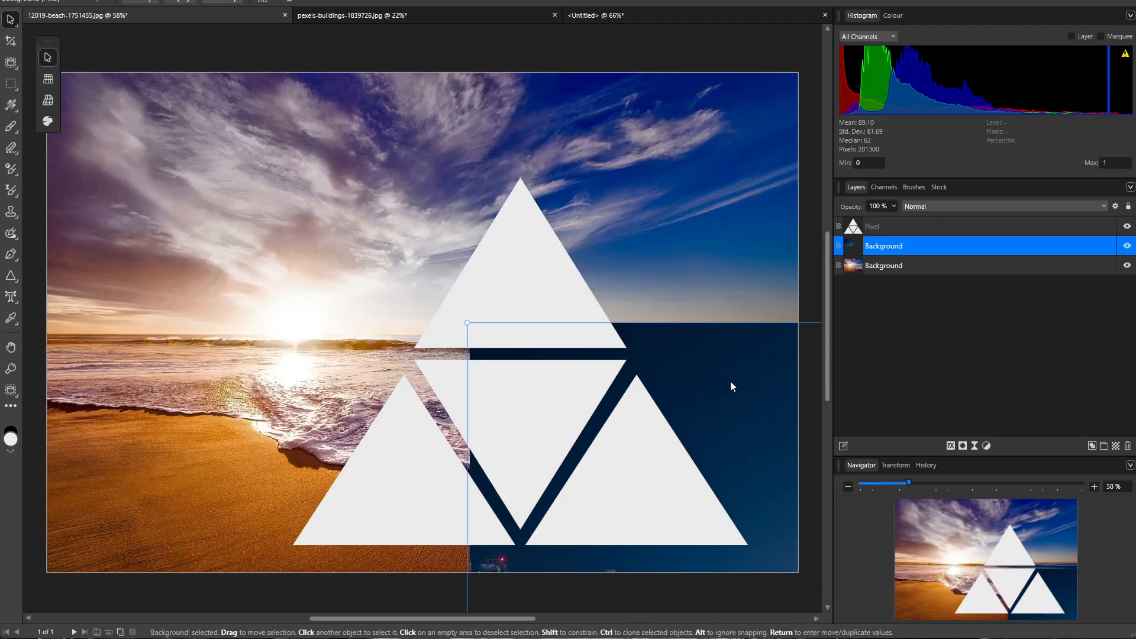
drag(732, 386, 377, 145)
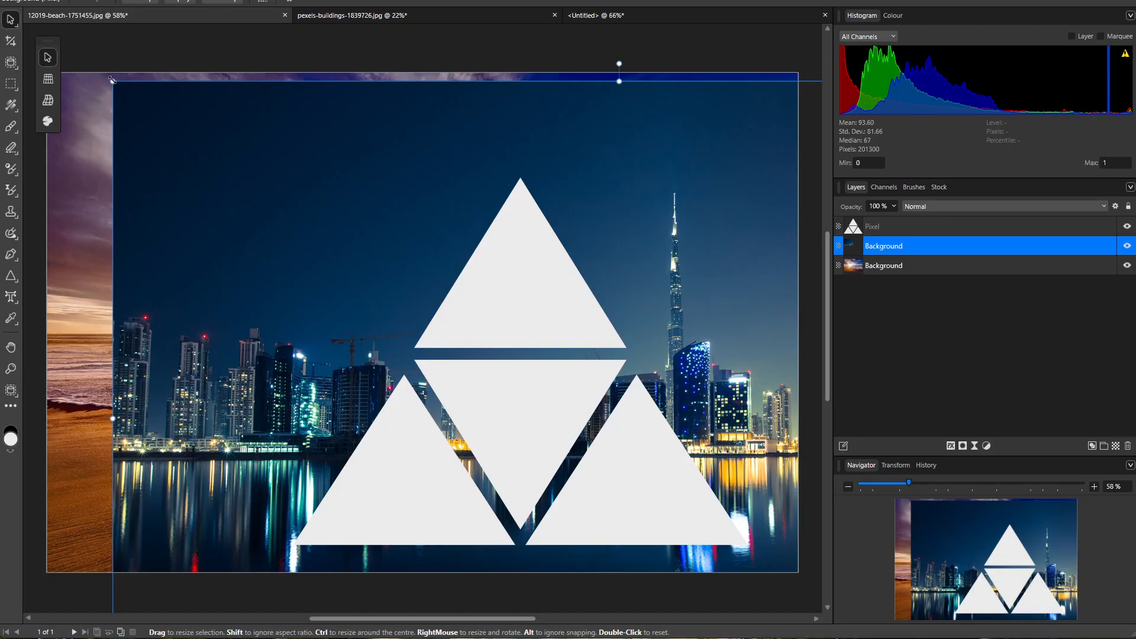
drag(112, 78, 414, 278)
drag(680, 398, 324, 201)
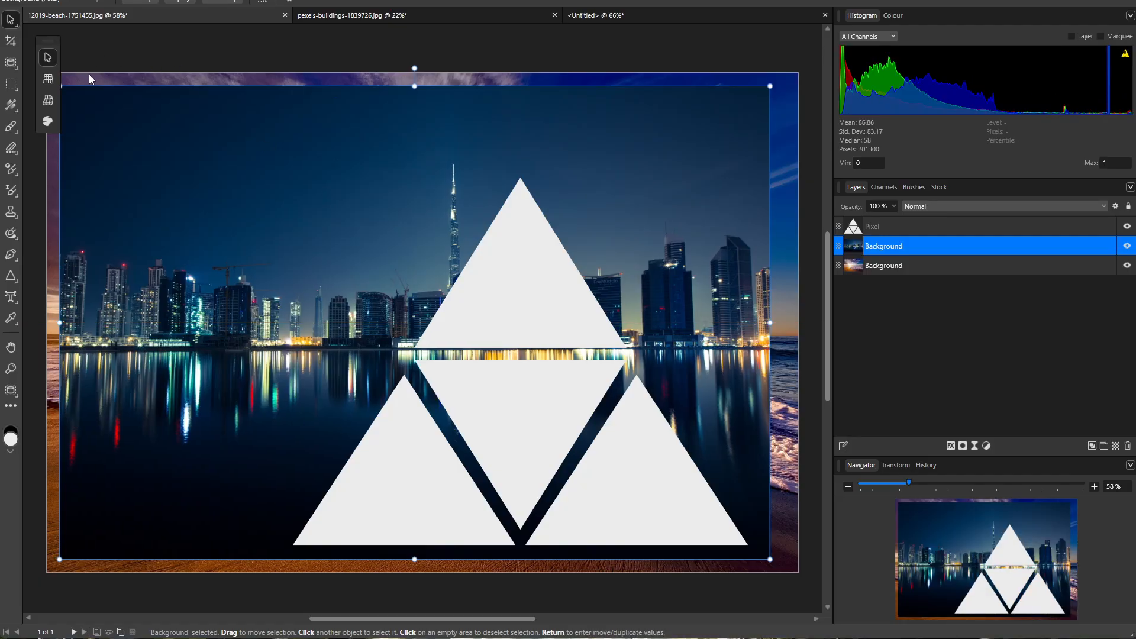
drag(60, 83, 207, 128)
drag(906, 245, 906, 229)
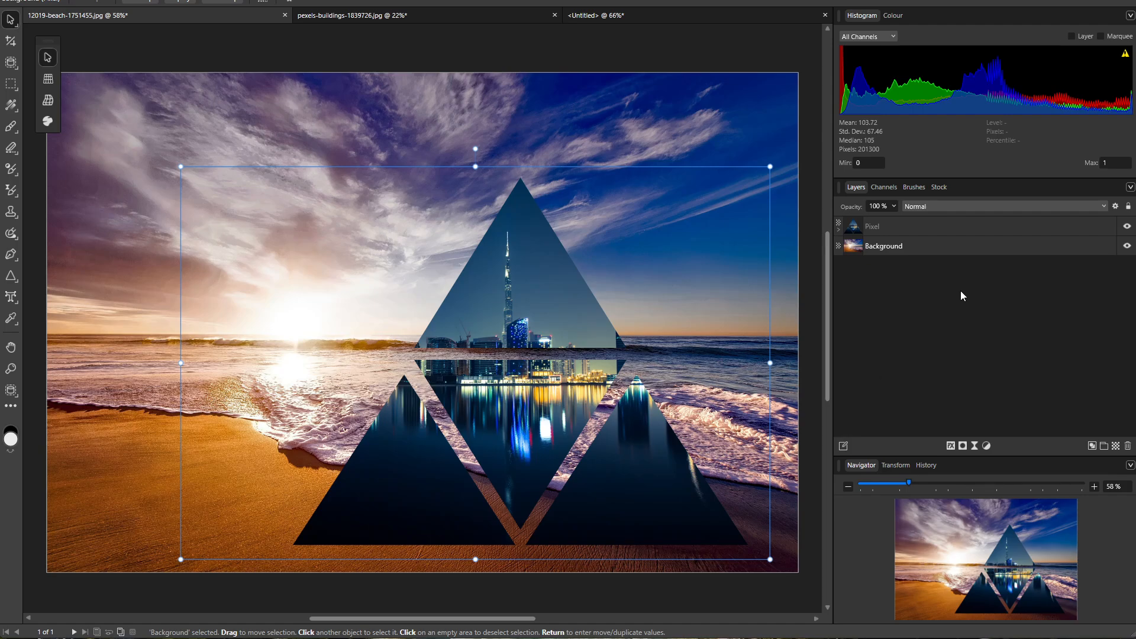
- Enable an Outer Shadow layer effect with radius 12.3 px, offset 15.4 px, intensity 36 % and opacity 100 %
click(952, 447)
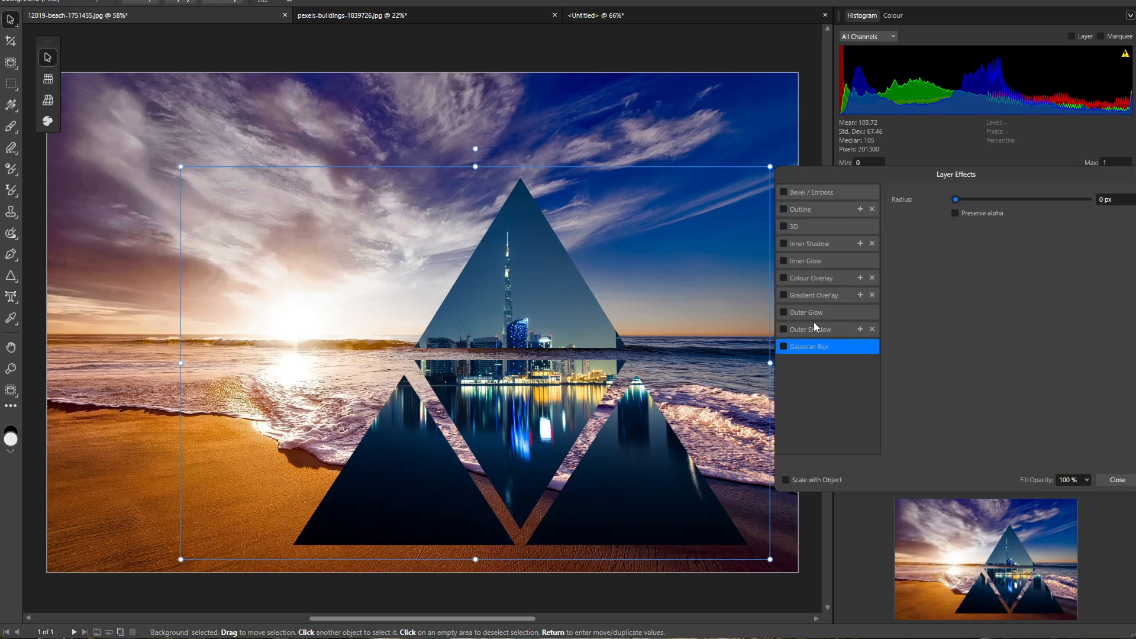
click(783, 329)
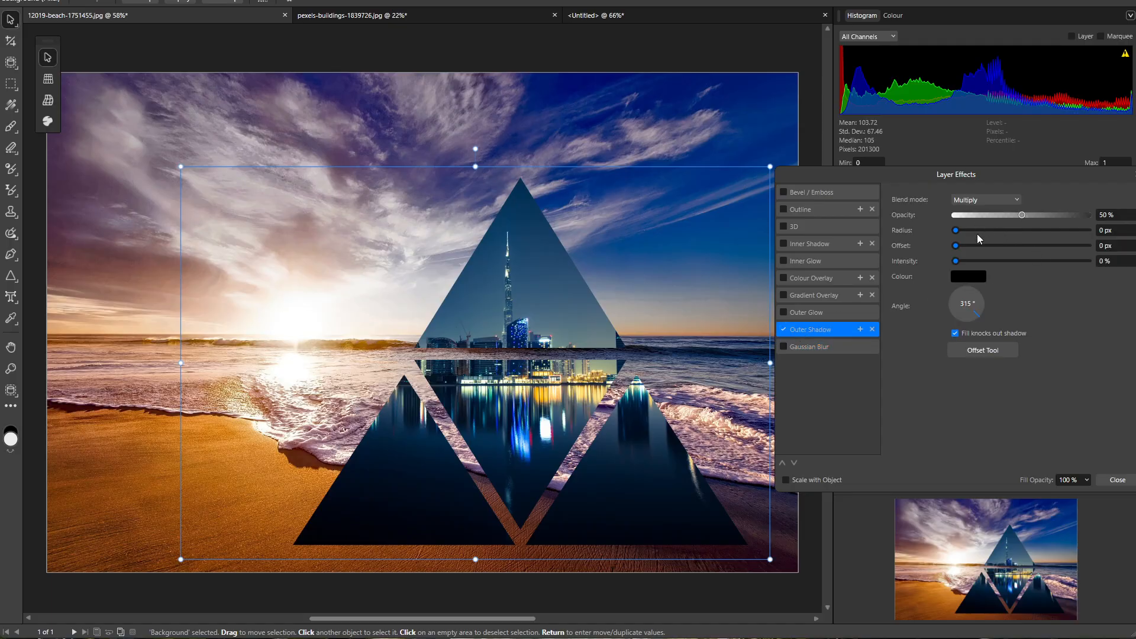
drag(955, 230, 1002, 263)
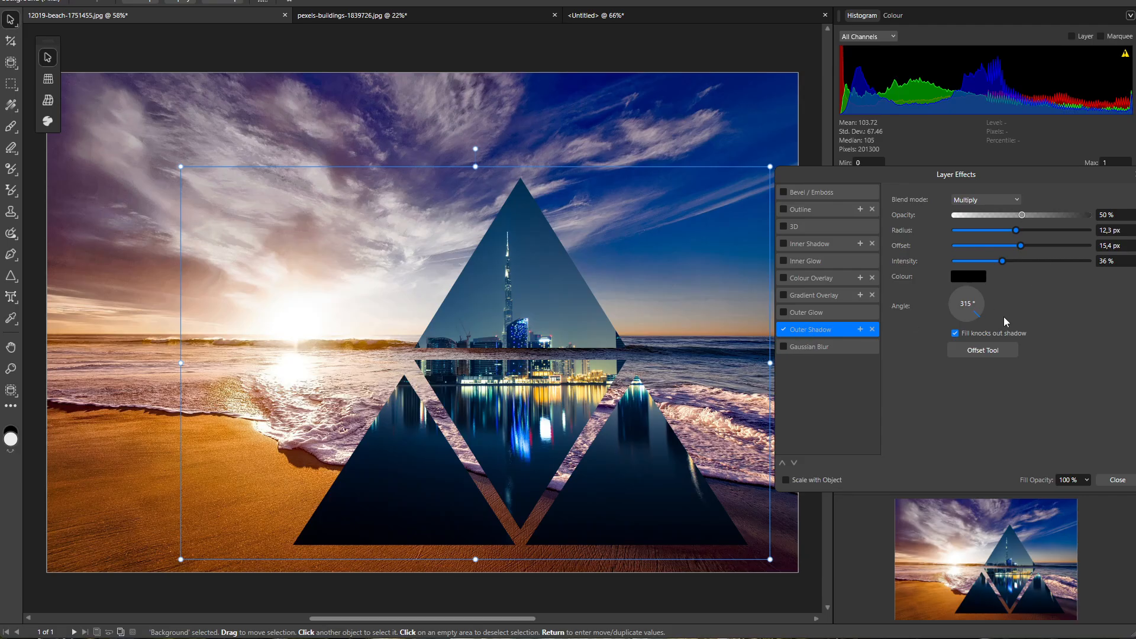
drag(979, 313, 993, 292)
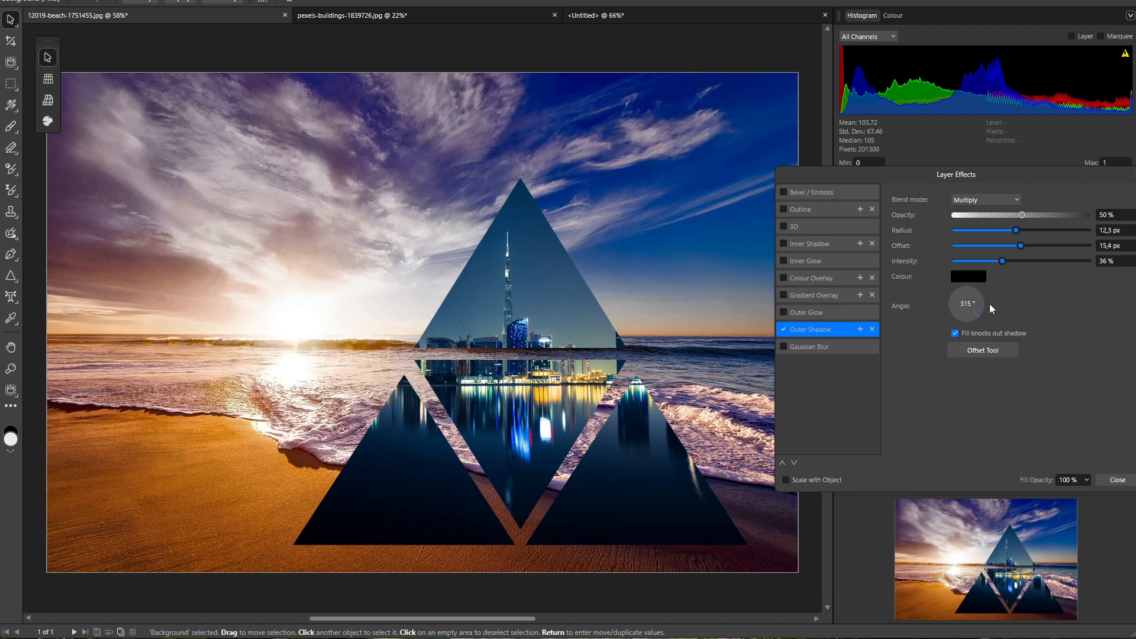
drag(1022, 215, 1088, 214)
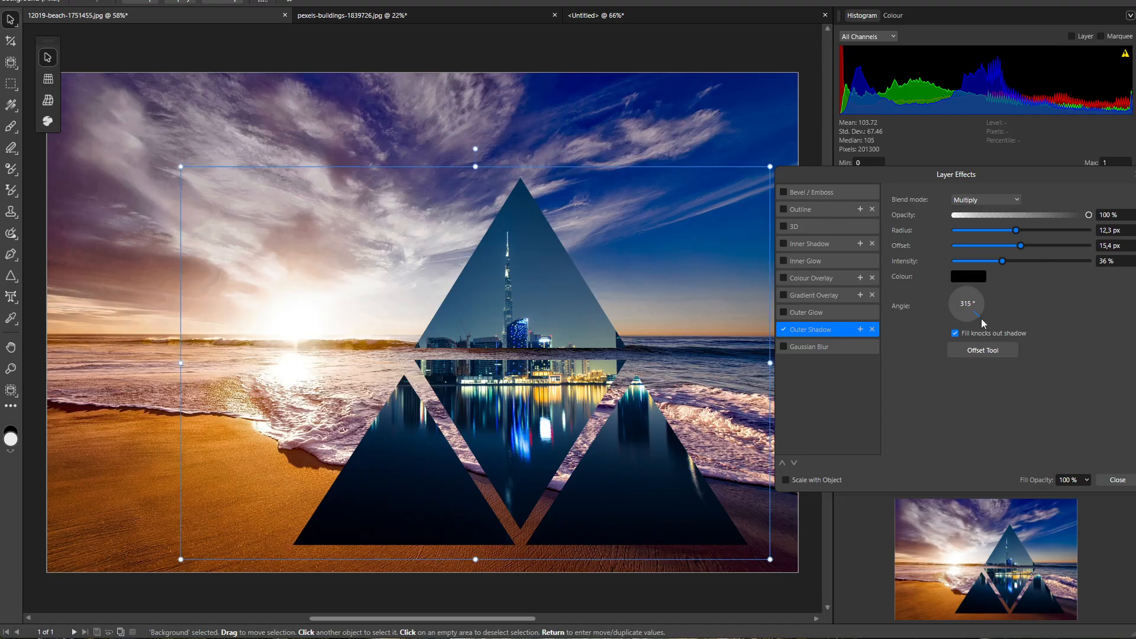
- Change the outer shadow's colour to white and raise its radius to 100 px
click(977, 276)
drag(948, 389, 899, 342)
click(1112, 395)
drag(1016, 233, 1026, 234)
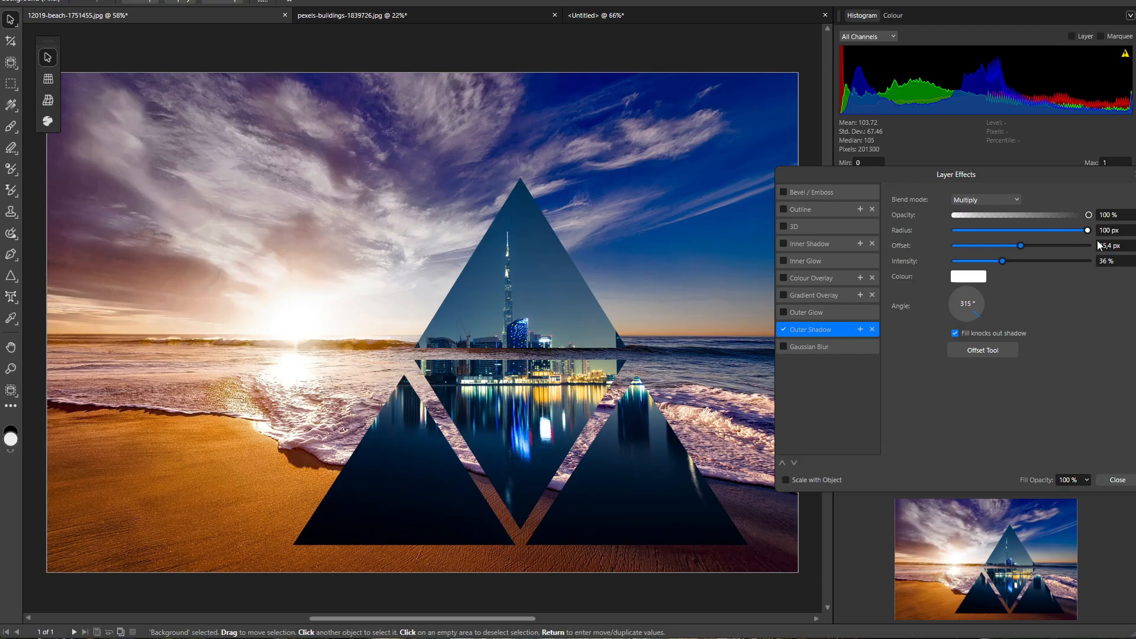
- Add a white solid-colour Outline effect with a 42.8 px radius to the clipped skyline layer
drag(1097, 240, 1096, 242)
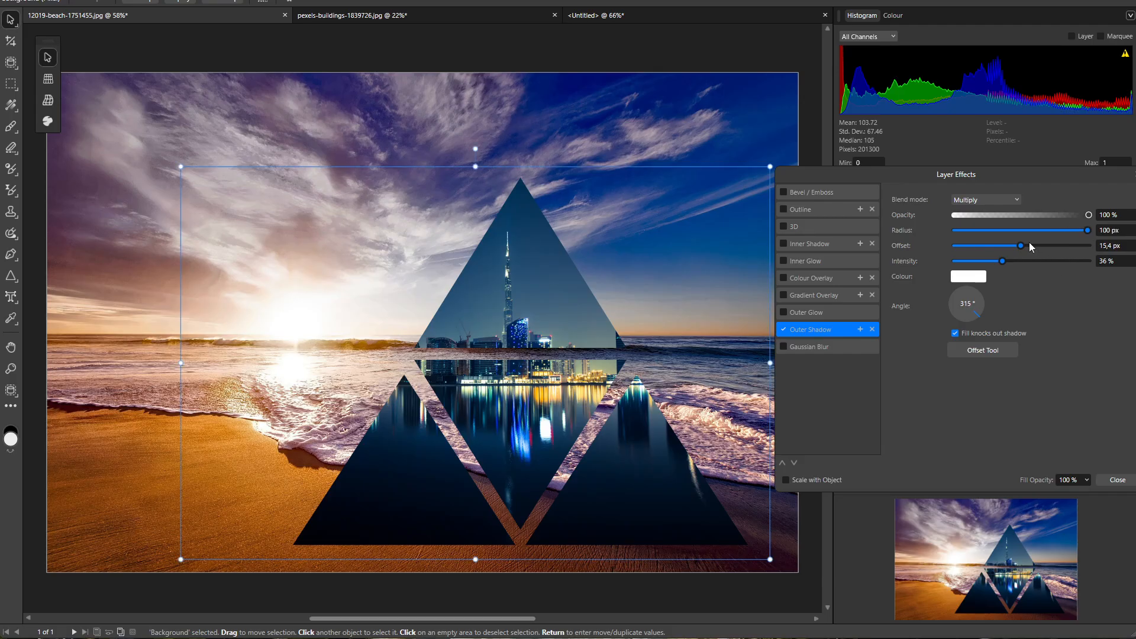
mouse_move(1020, 246)
mouse_down()
mouse_move(1060, 250)
mouse_move(1029, 262)
mouse_up()
click(784, 208)
click(969, 284)
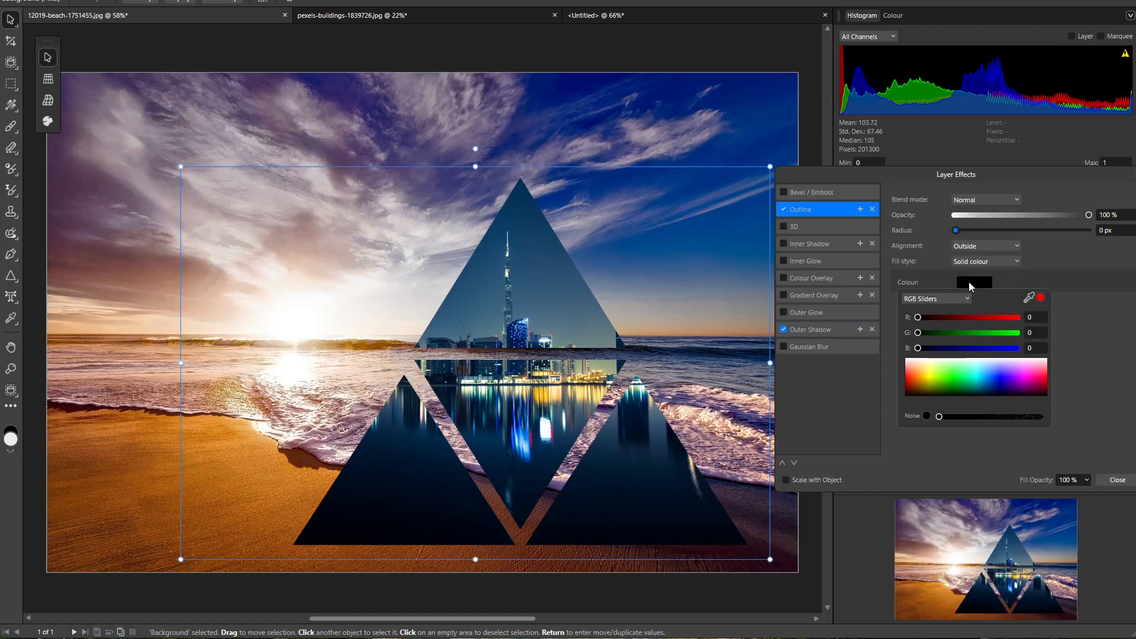
drag(947, 389, 847, 288)
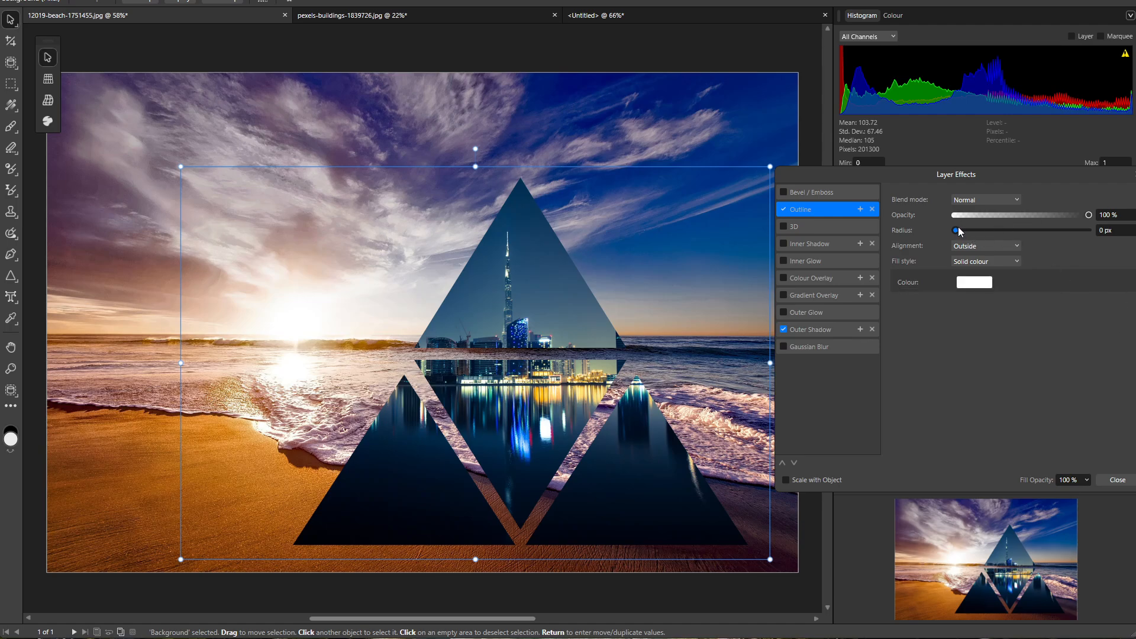
drag(955, 230, 1063, 232)
drag(1041, 176, 622, 346)
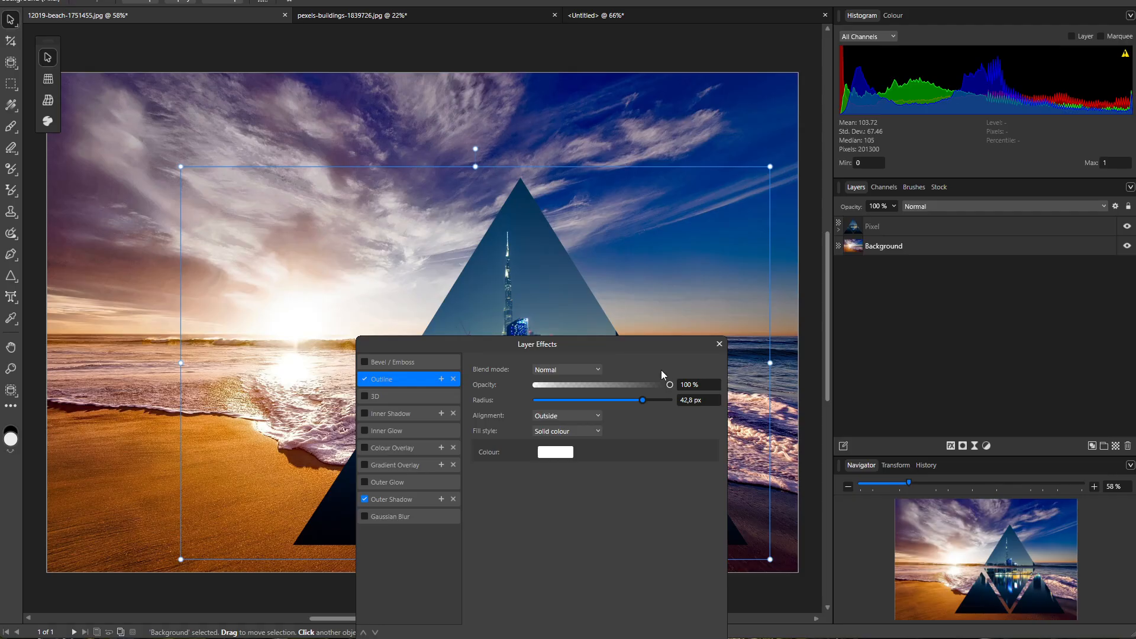
click(582, 415)
click(658, 434)
- Enable an Outer Shadow effect on the merged triangle Pixel layer and raise its radius to about three quarters of the range
click(868, 228)
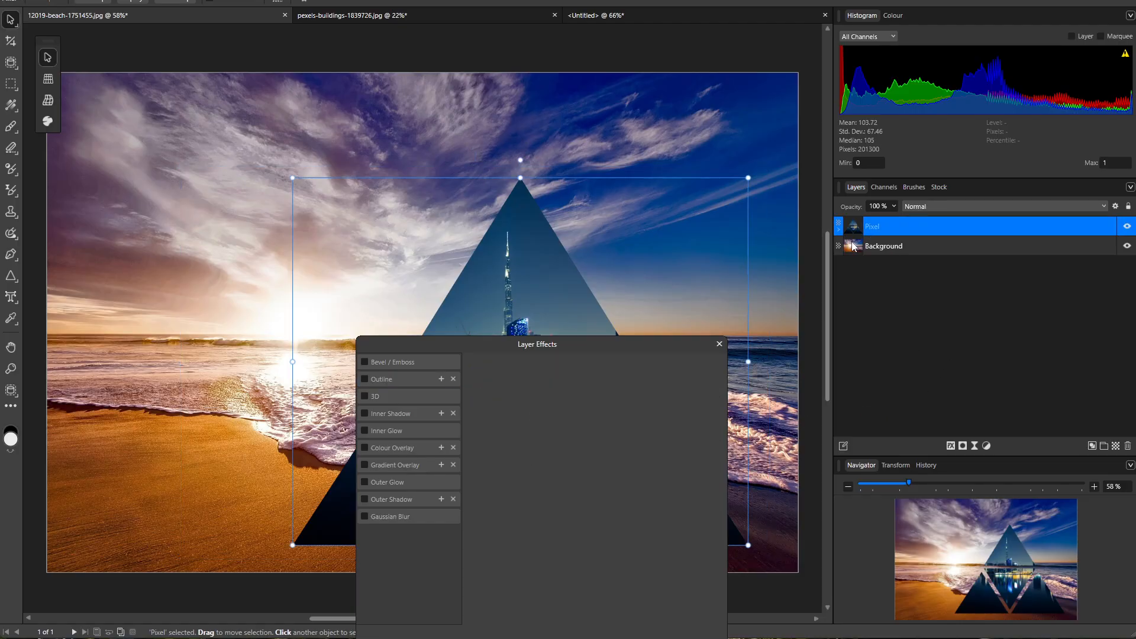
click(365, 499)
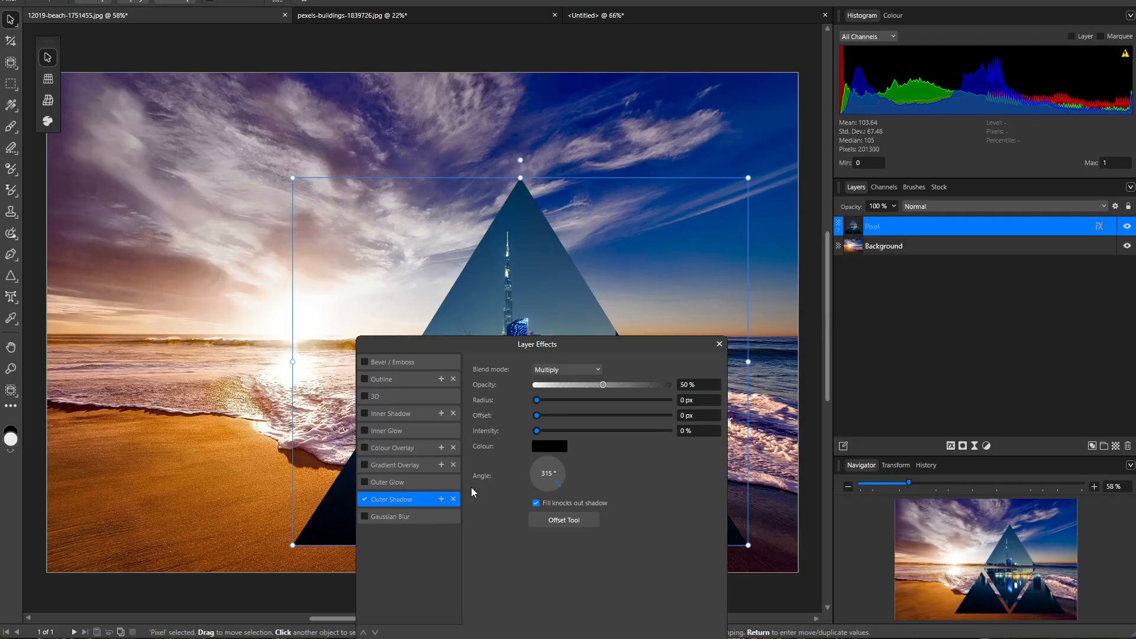
drag(538, 400, 633, 413)
drag(609, 371, 1070, 347)
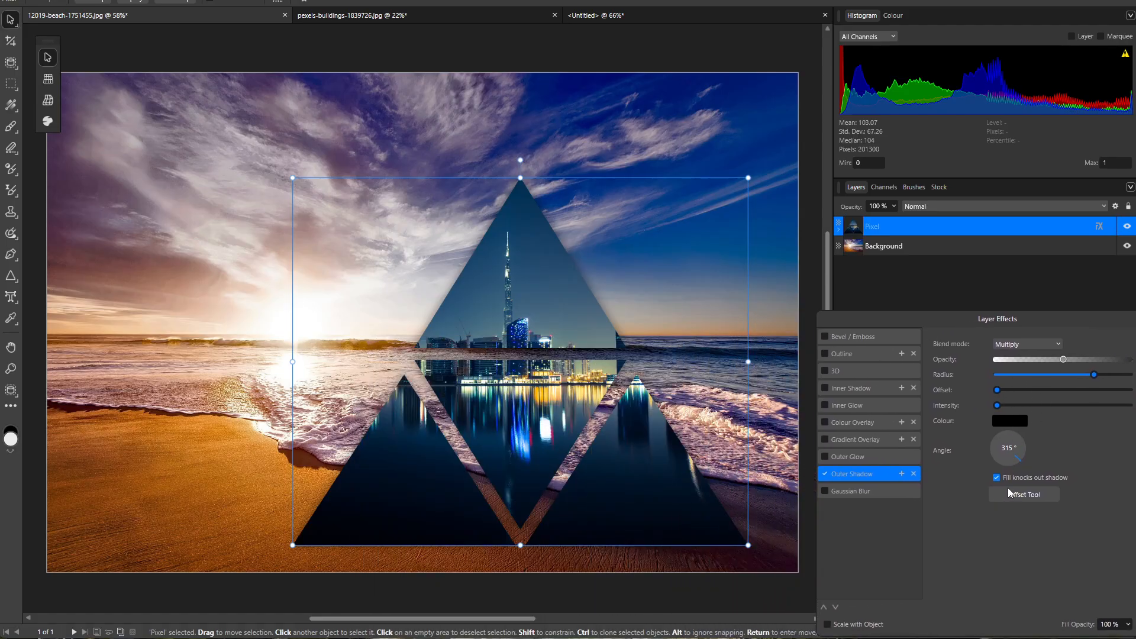
- Change the triangle layer's shadow colour to white, then raise its offset considerably and its intensity to about half the range
click(1009, 421)
drag(954, 505, 915, 472)
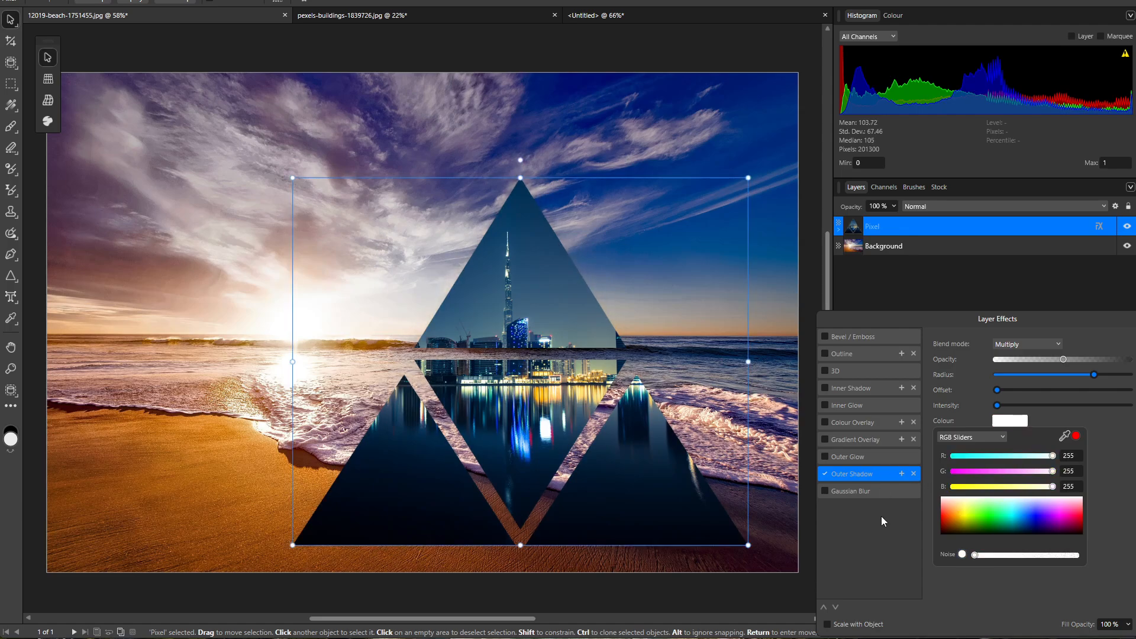
click(999, 406)
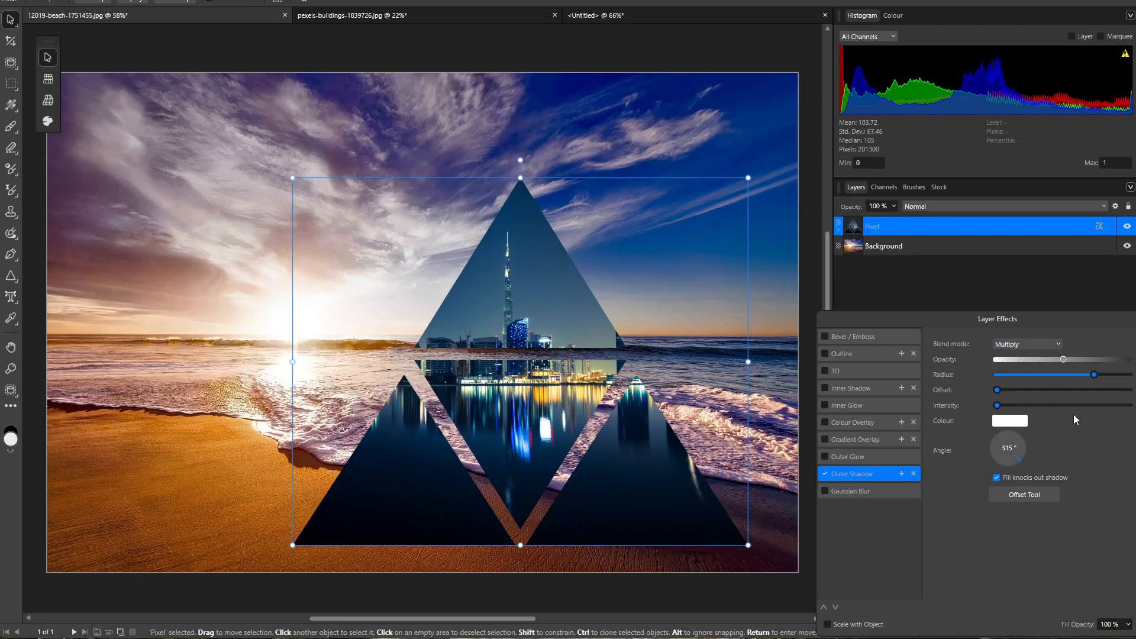
drag(999, 390, 1083, 407)
drag(997, 406, 1064, 415)
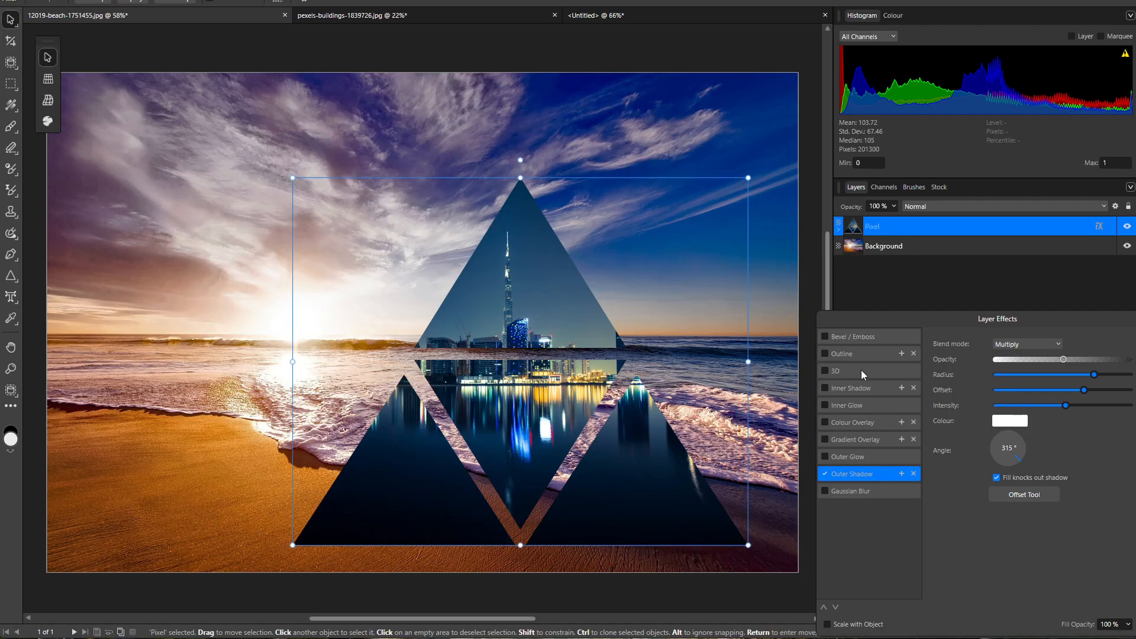
- Add a thin white Outline effect around the triangles, with its radius at about a third of the range, and close the layer effects
click(838, 353)
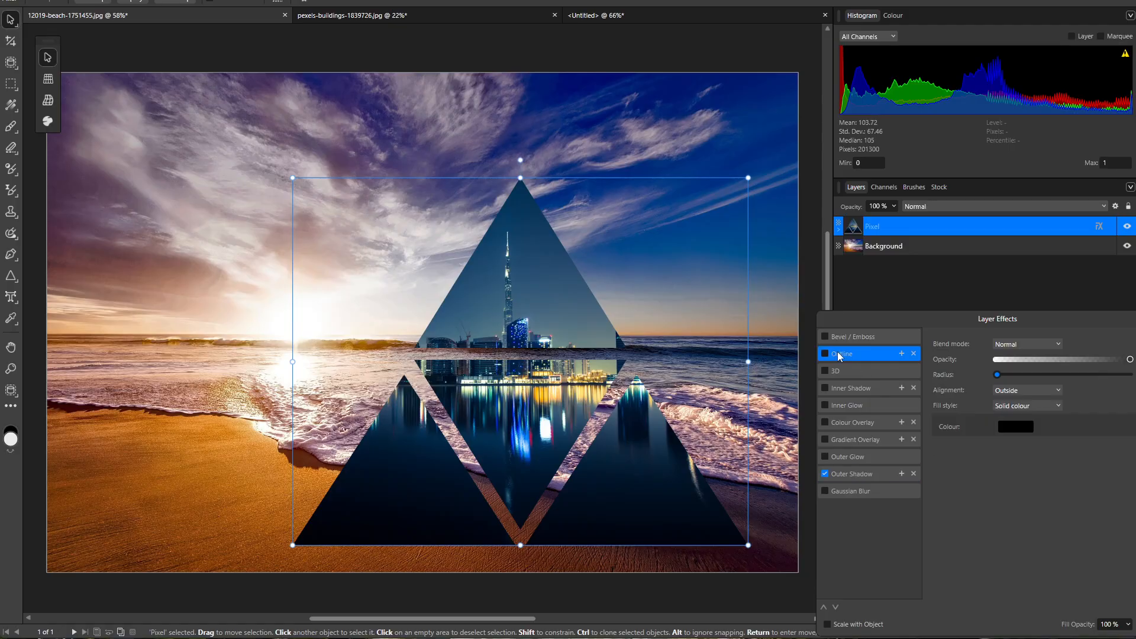
drag(998, 378, 1040, 391)
click(1020, 431)
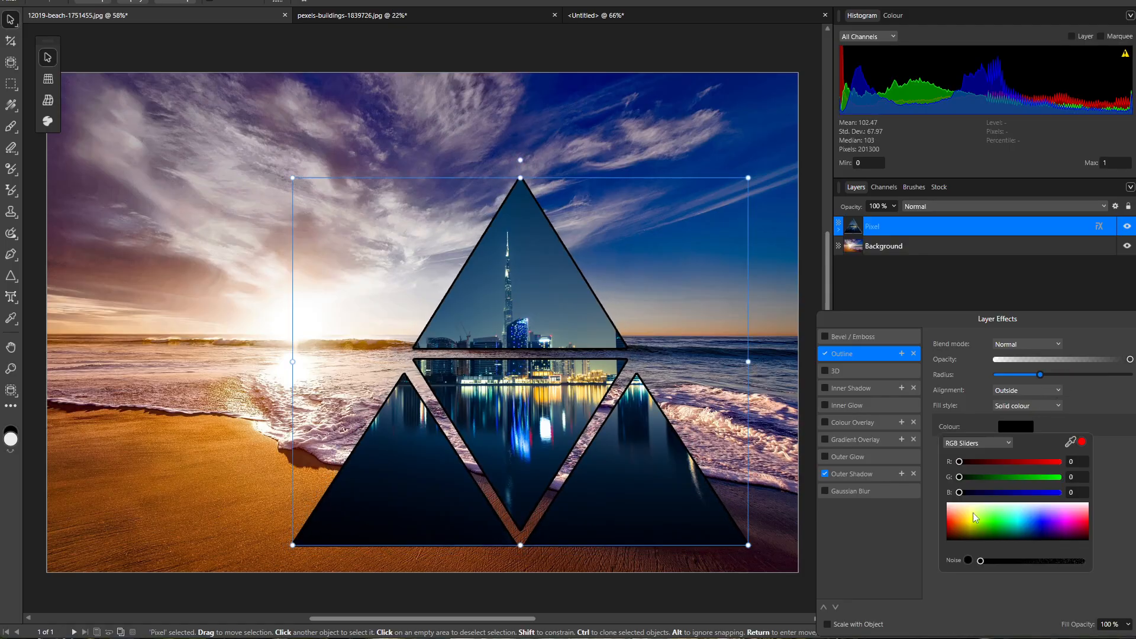
drag(972, 513, 911, 470)
click(1132, 320)
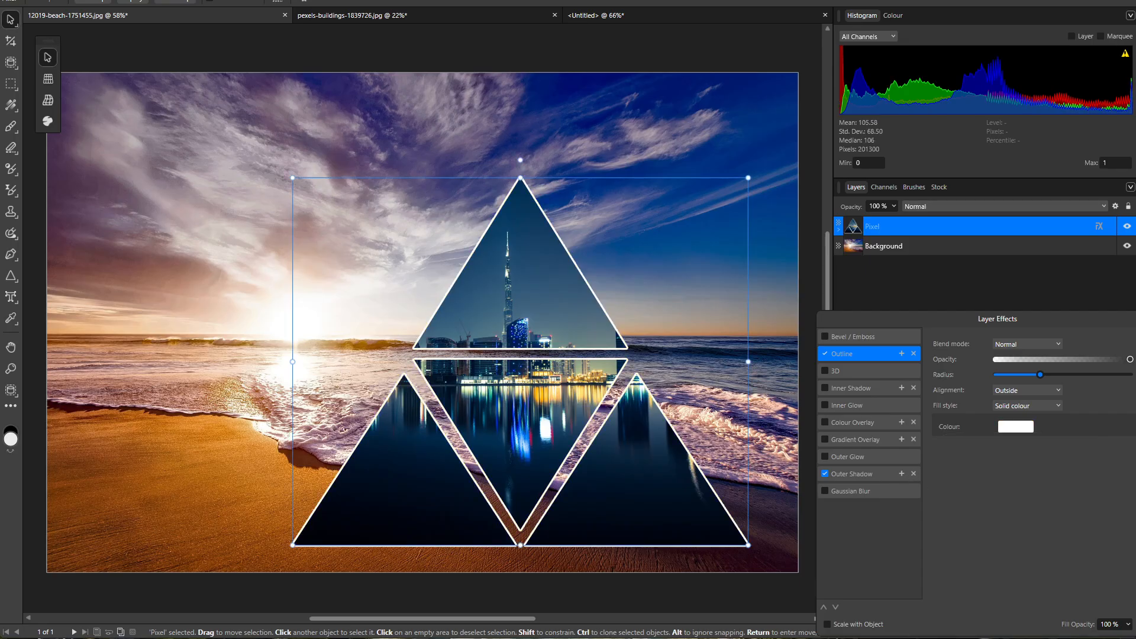
click(1133, 319)
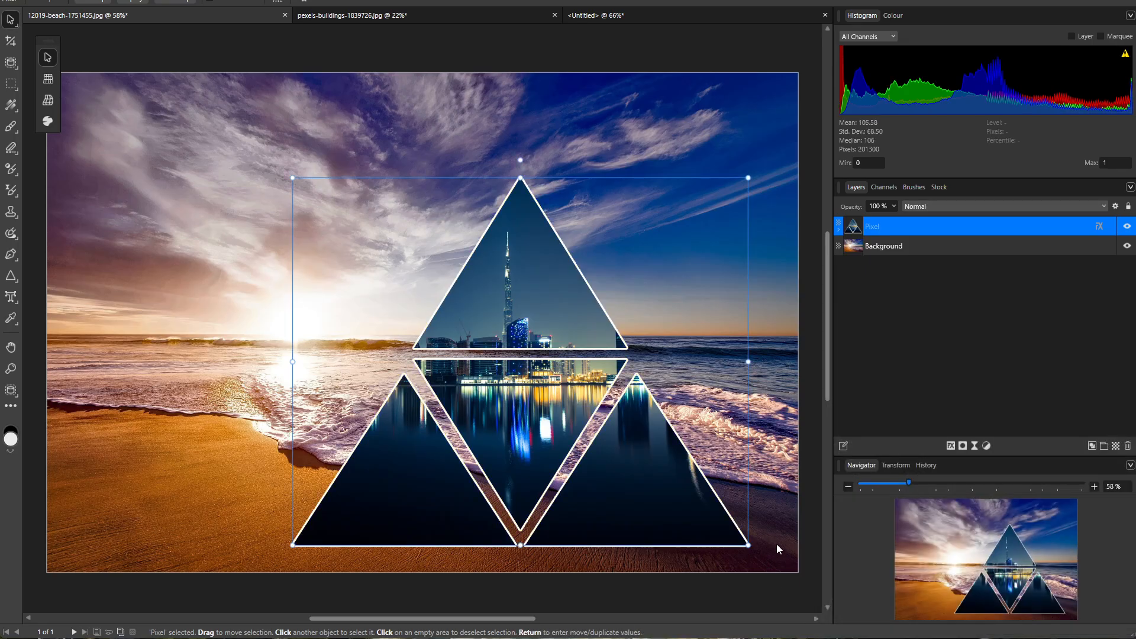